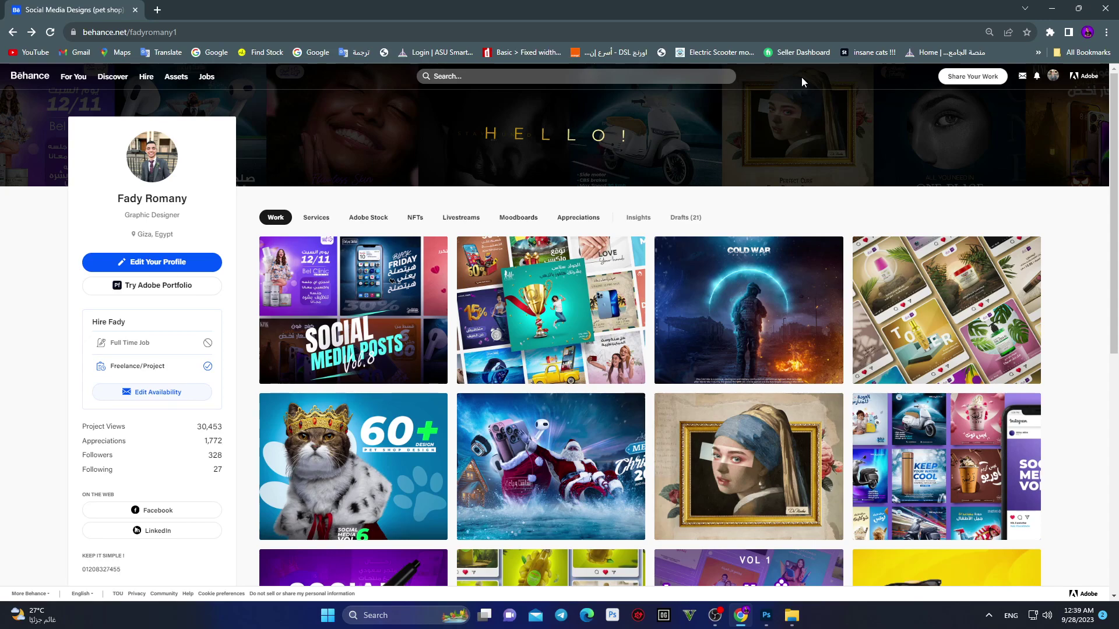
Step: Switch to Photoshop, select the mannequin on the ai-generated-concept-human layer with Select Subject, and add a layer mask from the selection
key(alt+Tab)
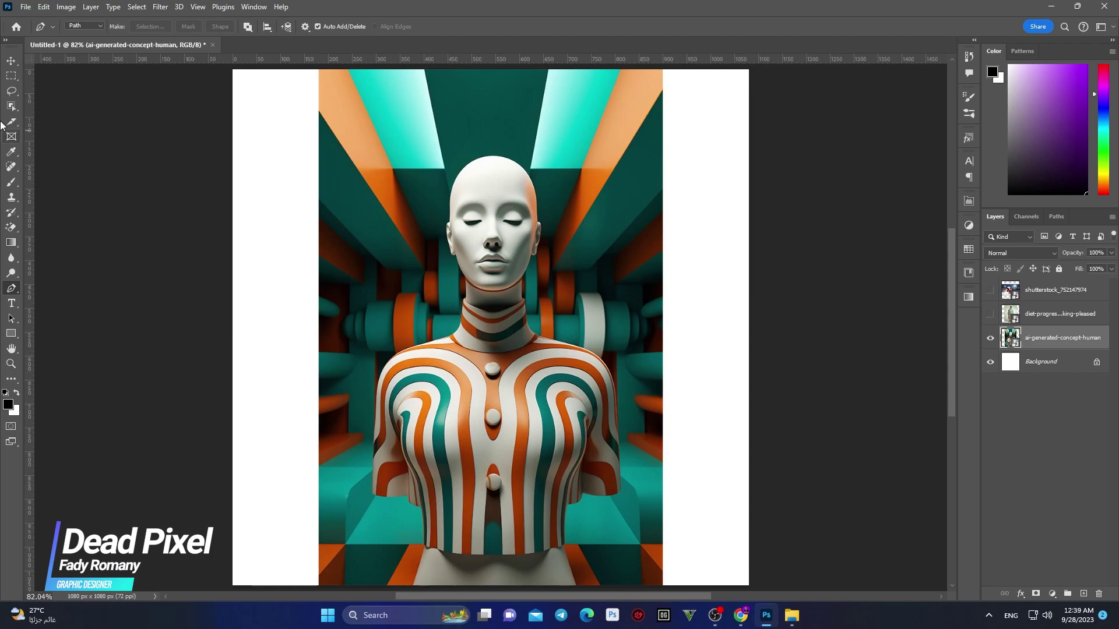
key(v)
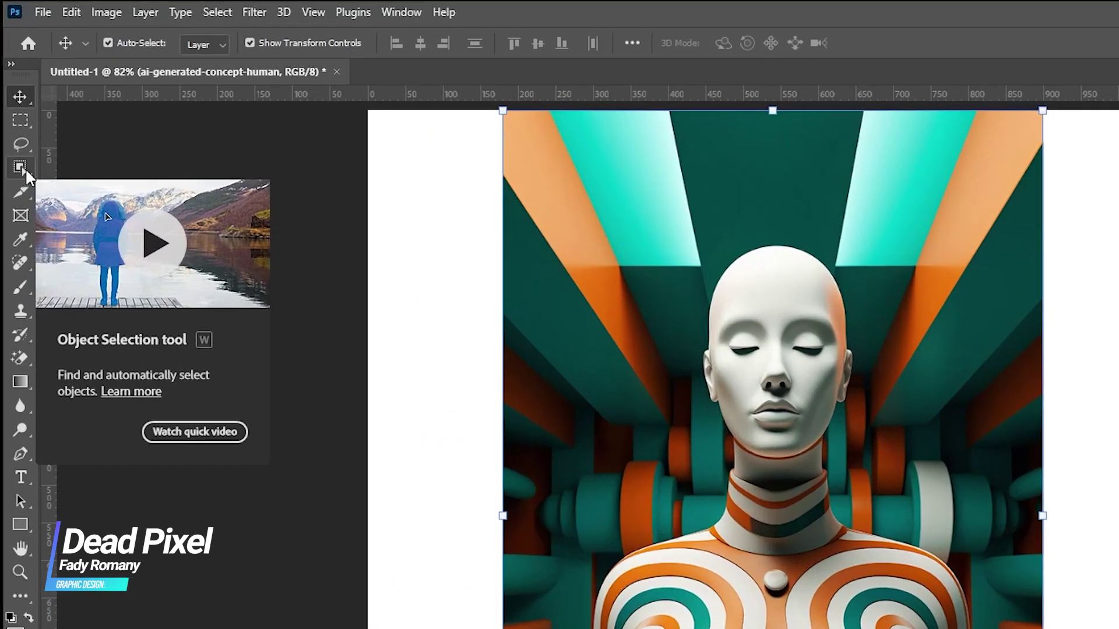
click(25, 169)
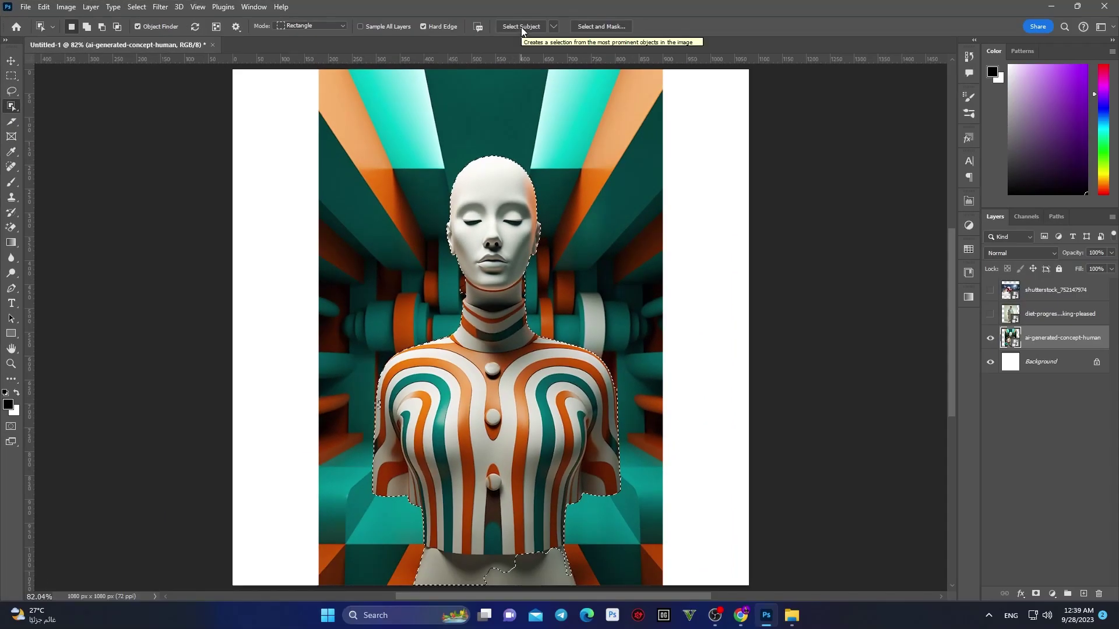
click(821, 43)
click(935, 552)
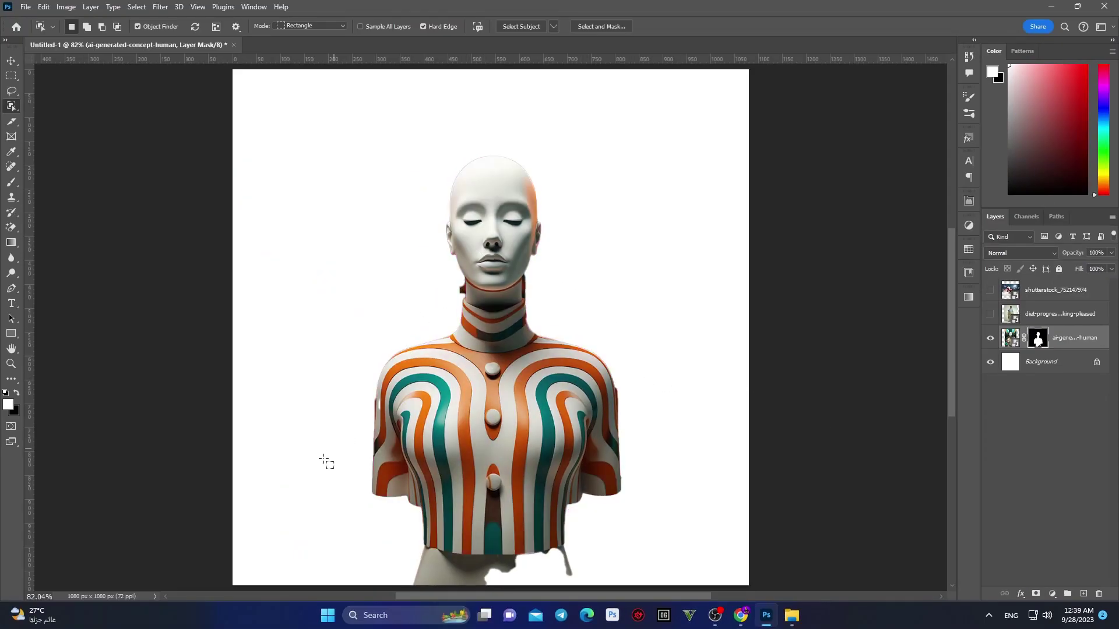
Step: Examine the masked mannequin's edges around the neck, sleeves and waist up close, then return to the full canvas
click(12, 58)
scroll(461, 274, up, 3)
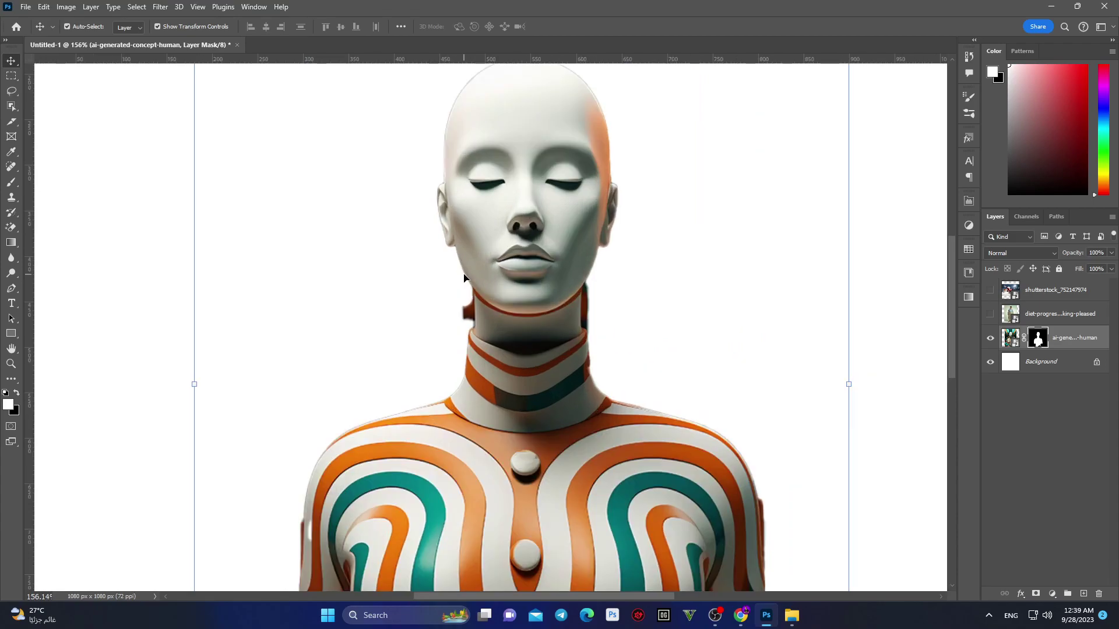
scroll(564, 313, down, 5)
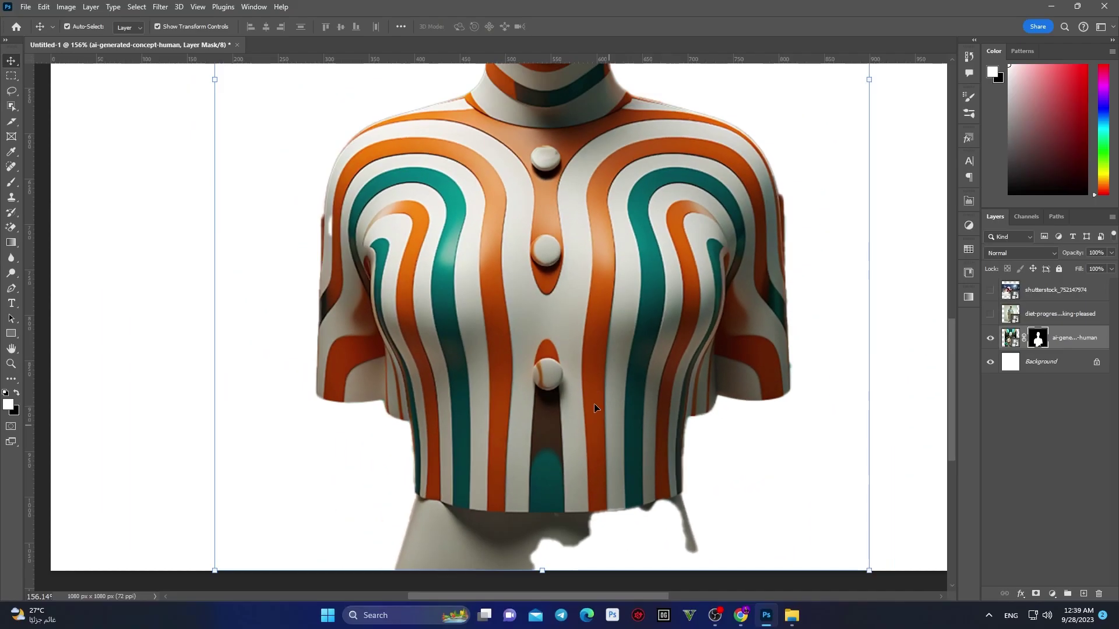
scroll(597, 410, up, 5)
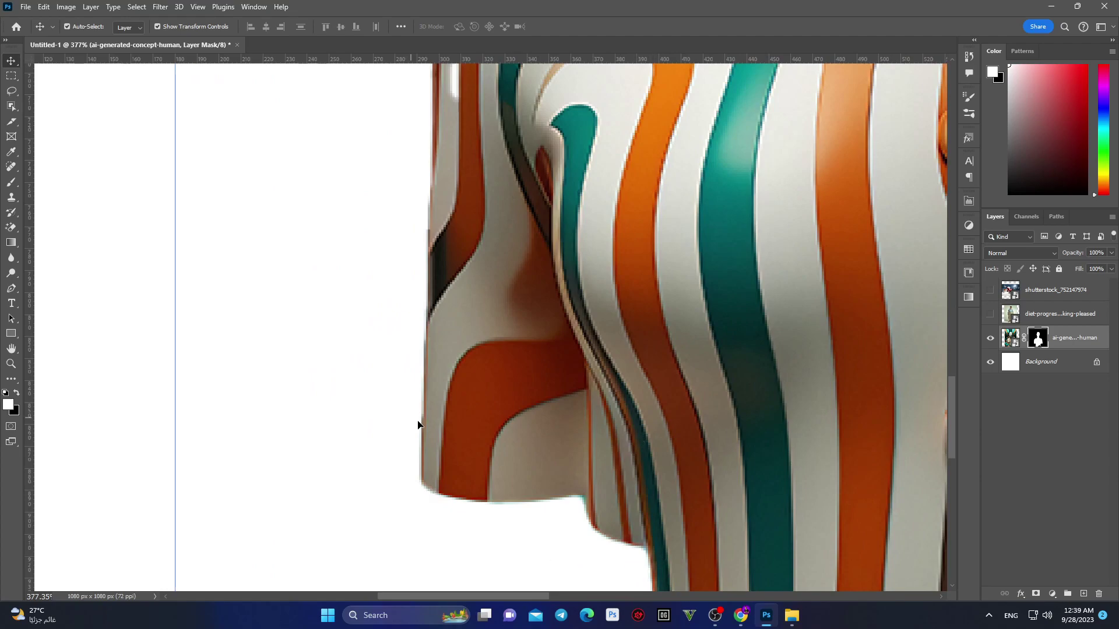
scroll(416, 424, down, 5)
scroll(452, 197, up, 2)
key(ctrl+0)
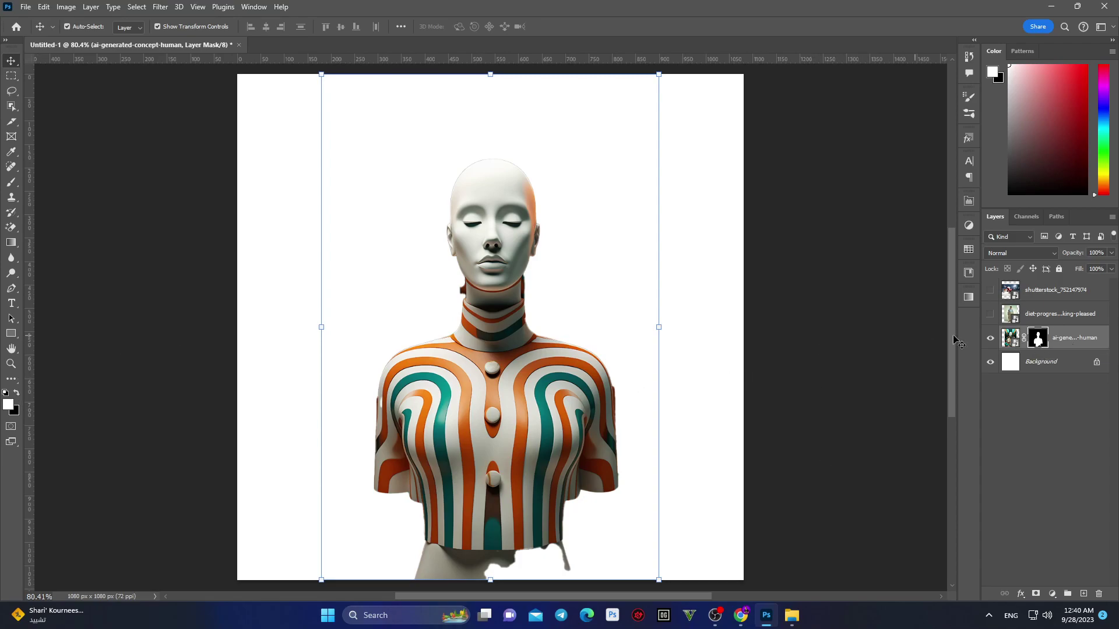
Step: Try painting white on the layer mask around the head and shoulders with a larger brush, then undo the stroke
click(12, 152)
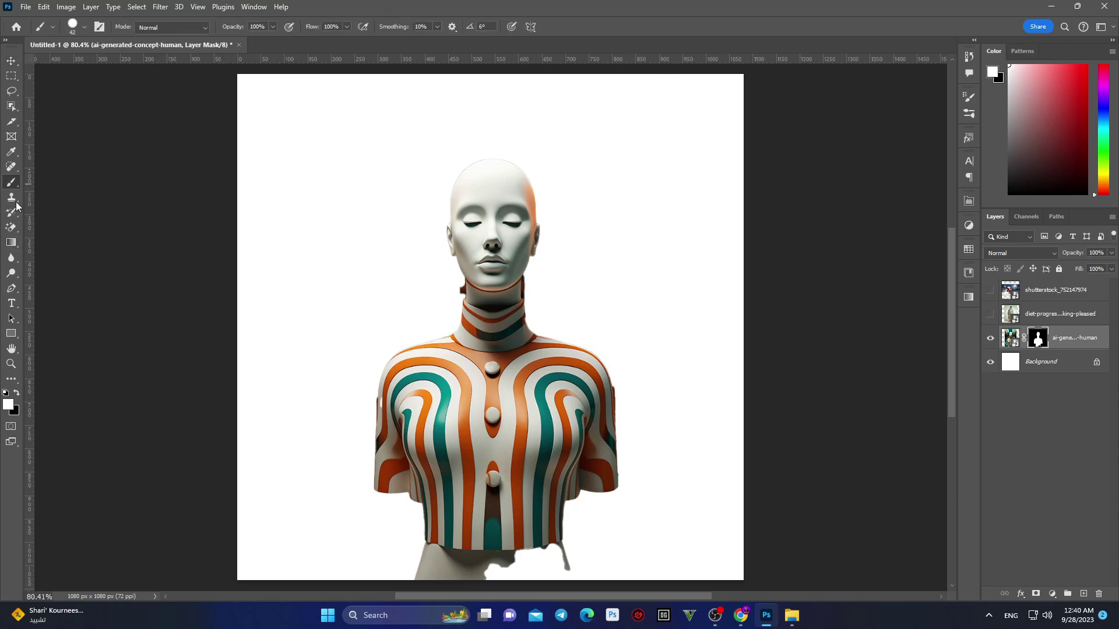
click(9, 405)
click(869, 181)
key(b)
mouse_move(504, 414)
mouse_down()
mouse_move(544, 350)
mouse_move(586, 316)
mouse_move(568, 225)
mouse_move(501, 302)
mouse_move(370, 285)
mouse_move(547, 233)
mouse_move(490, 399)
mouse_up()
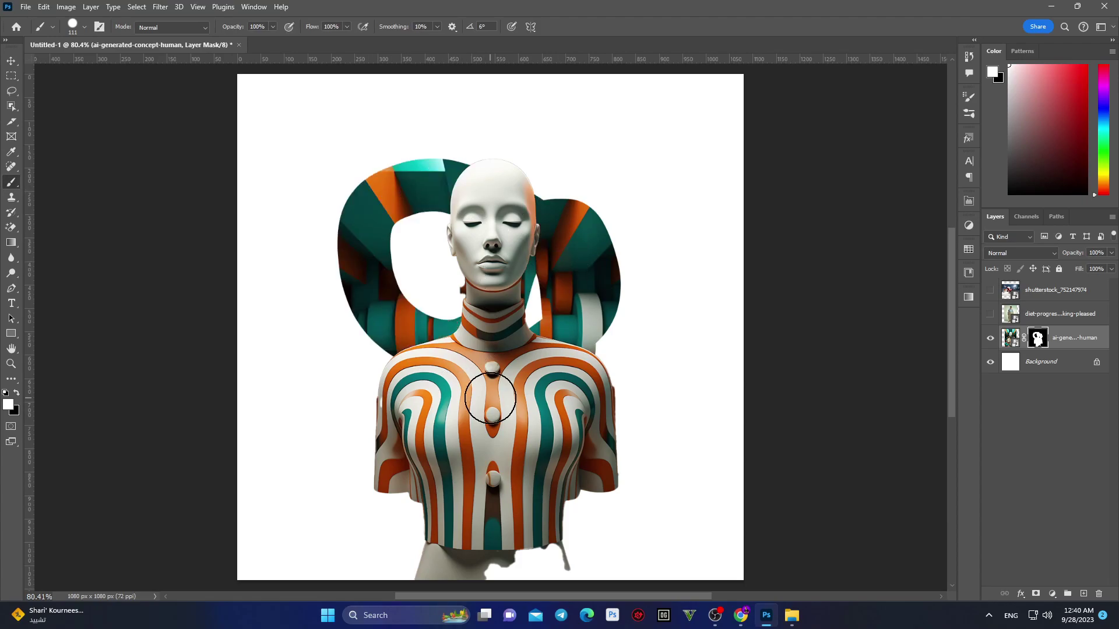
key(ctrl+z)
Step: Try painting black on the layer mask across the mannequin's face and torso with the brush, then undo the stroke
key(i)
click(12, 403)
drag(736, 310, 508, 422)
click(882, 180)
key(b)
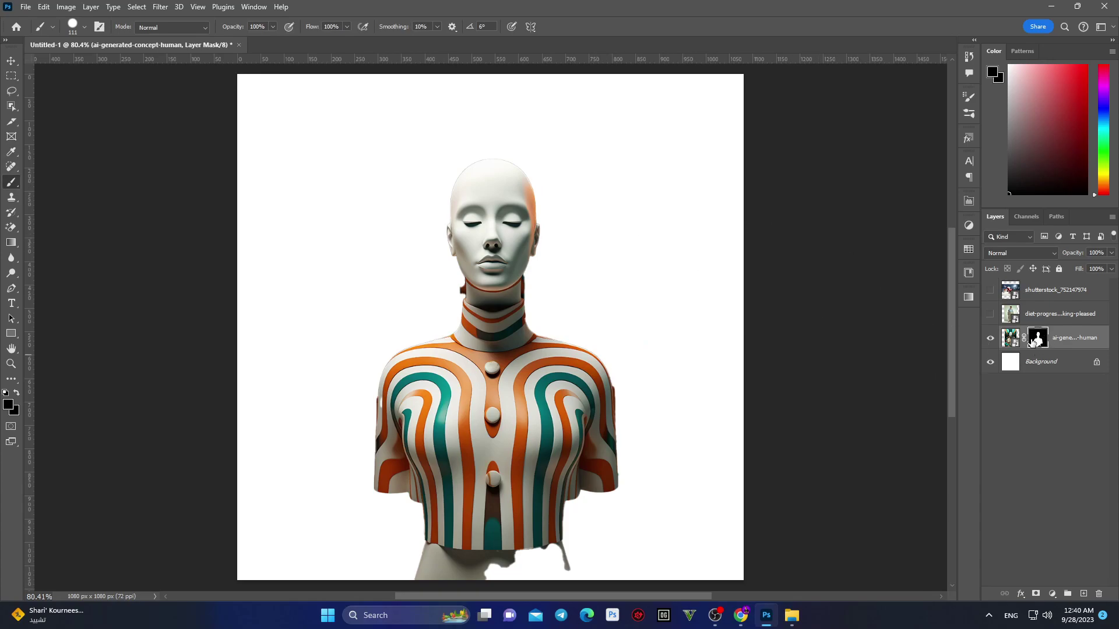
mouse_move(584, 267)
mouse_down()
mouse_move(435, 207)
mouse_move(252, 424)
mouse_up()
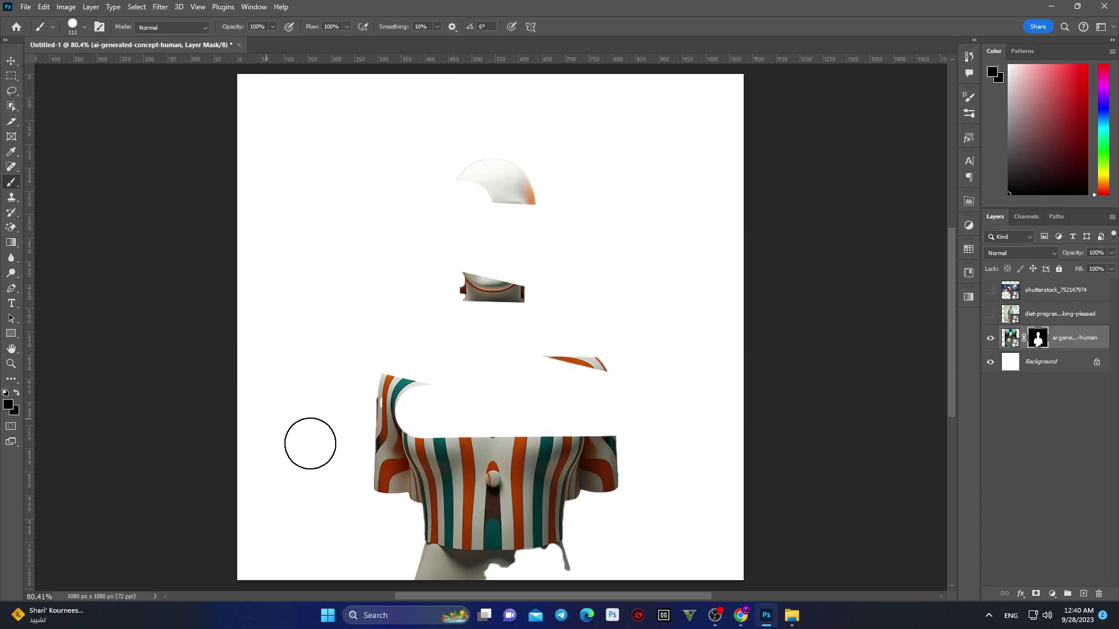
key(ctrl+z)
Step: Set the foreground color to ffffff and paint the mask with a smaller brush to reveal the background along the neck's left side
scroll(454, 351, up, 2)
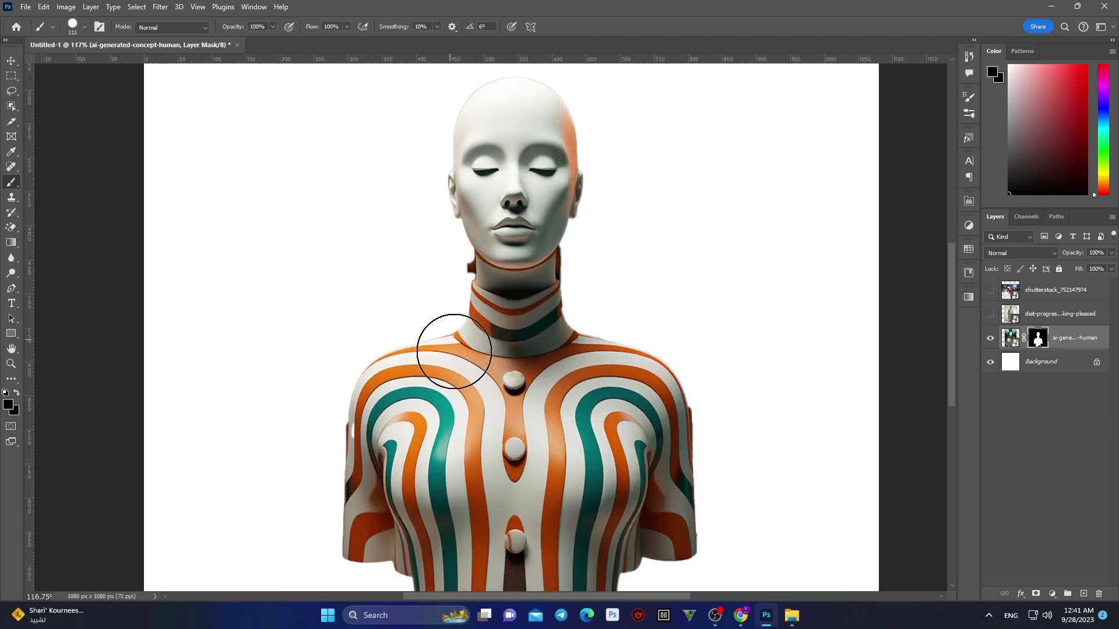
scroll(454, 351, up, 2)
scroll(475, 257, up, 3)
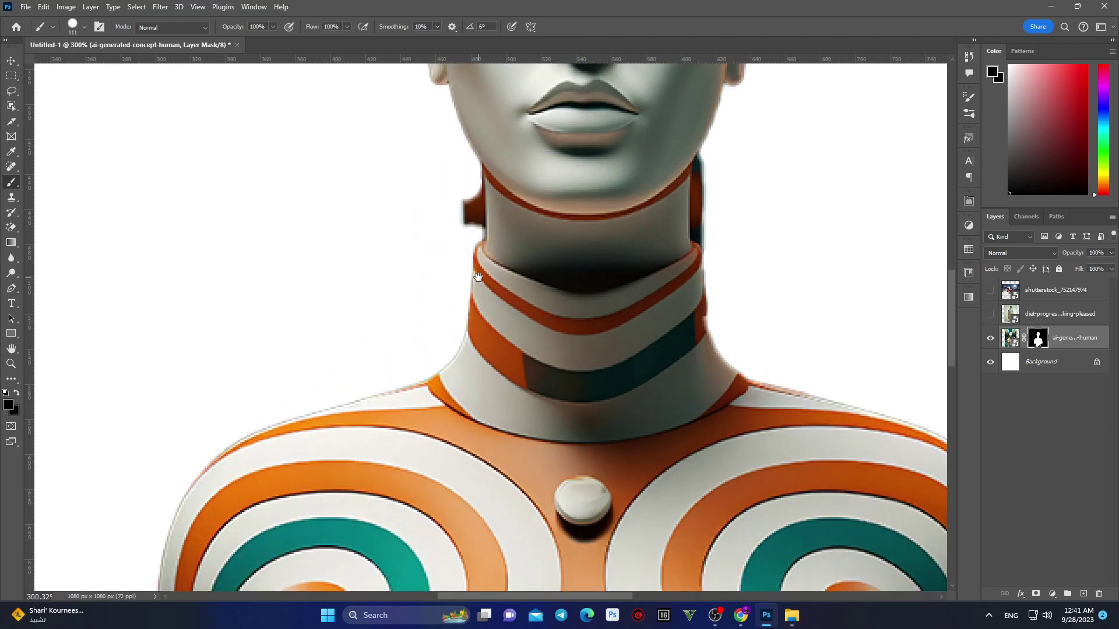
drag(478, 277, 467, 322)
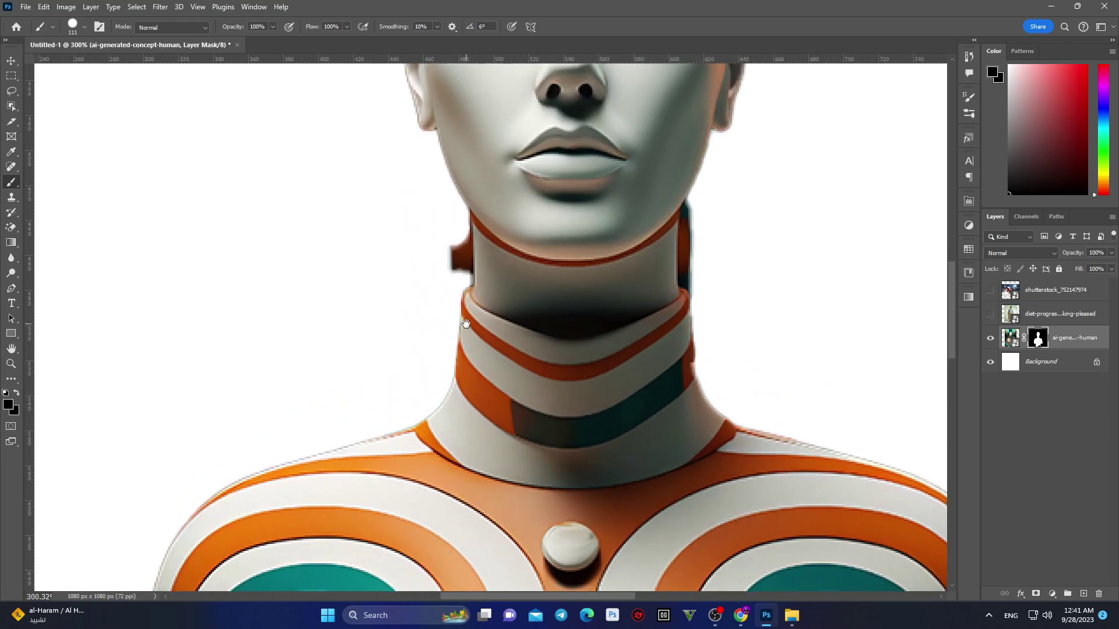
click(14, 409)
text(ffffff)
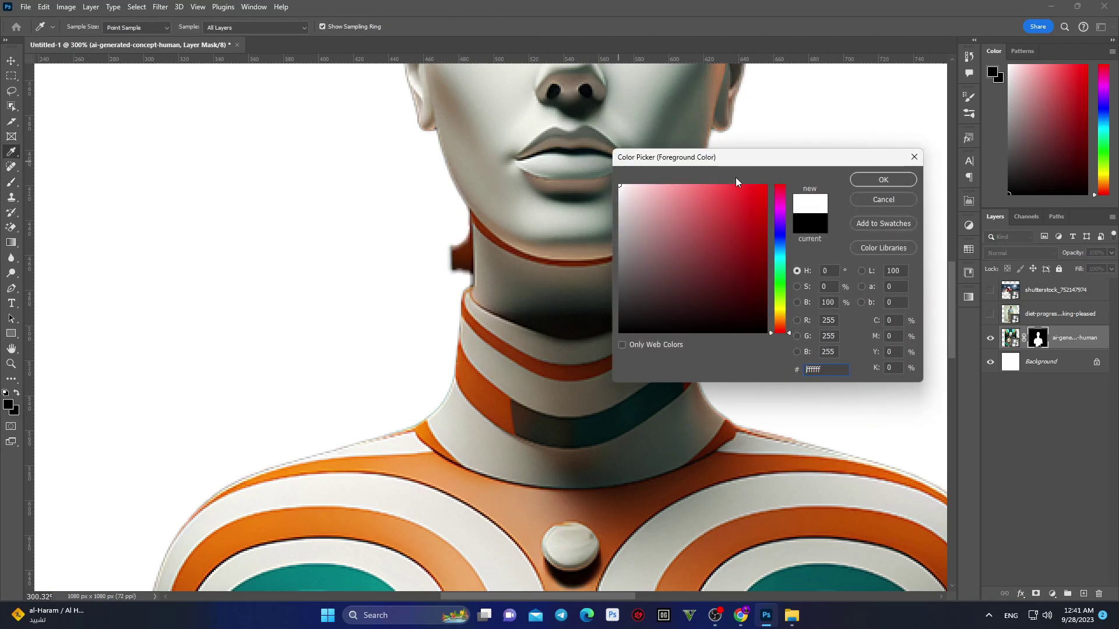
click(884, 179)
key(b)
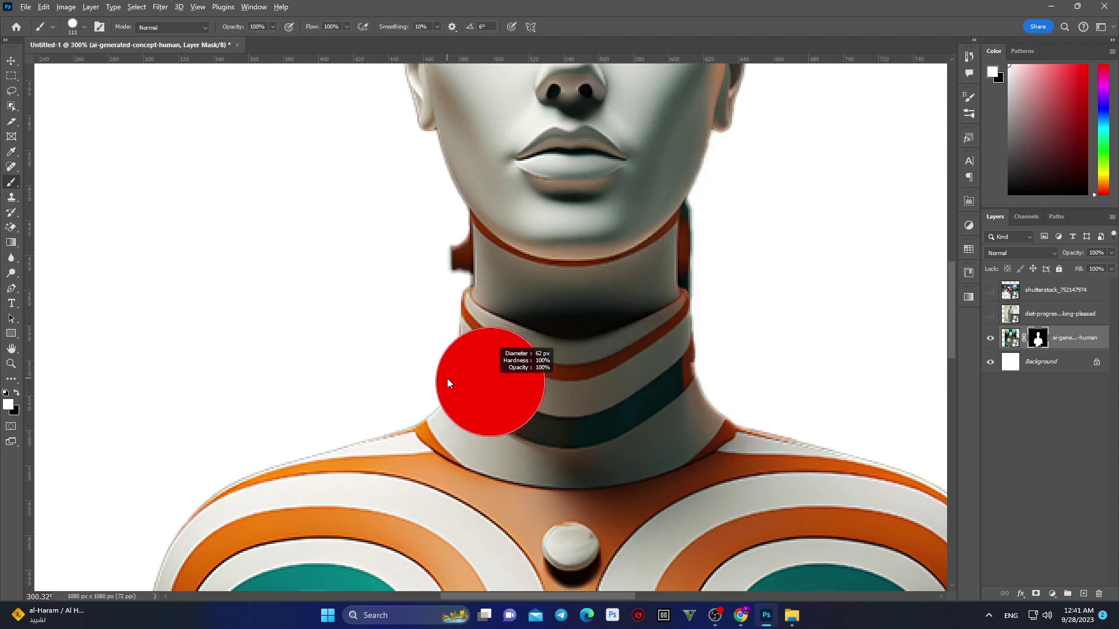
mouse_move(522, 244)
mouse_down()
mouse_move(482, 192)
mouse_move(474, 255)
mouse_move(486, 300)
mouse_move(466, 380)
mouse_up()
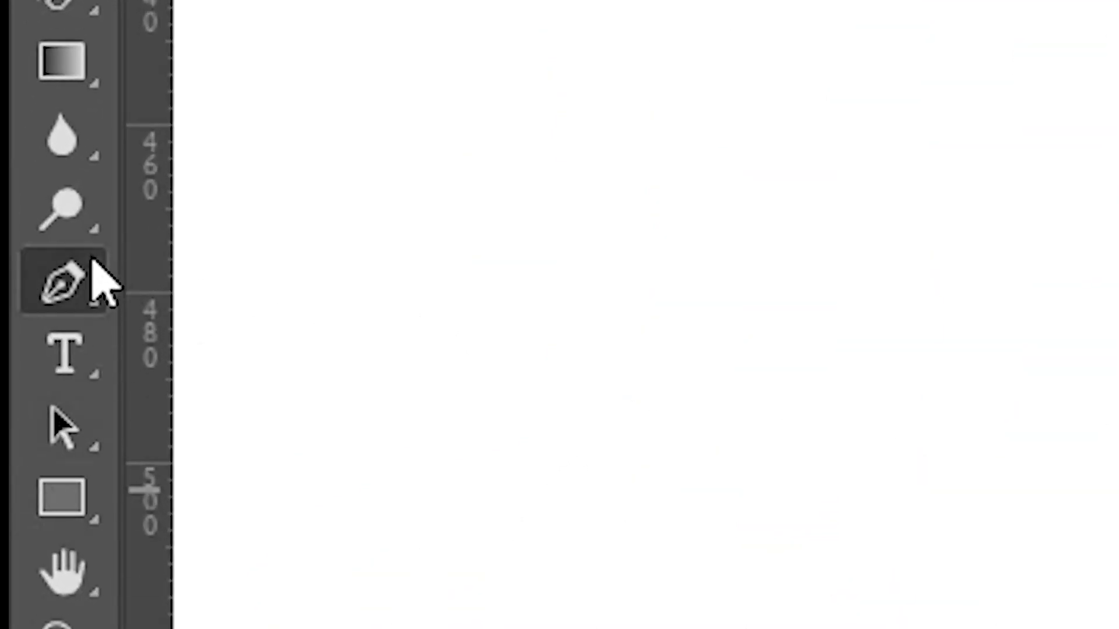
Step: Start a Pen tool path below the left ear and trace the jaw and neck edge down to the collar
click(94, 264)
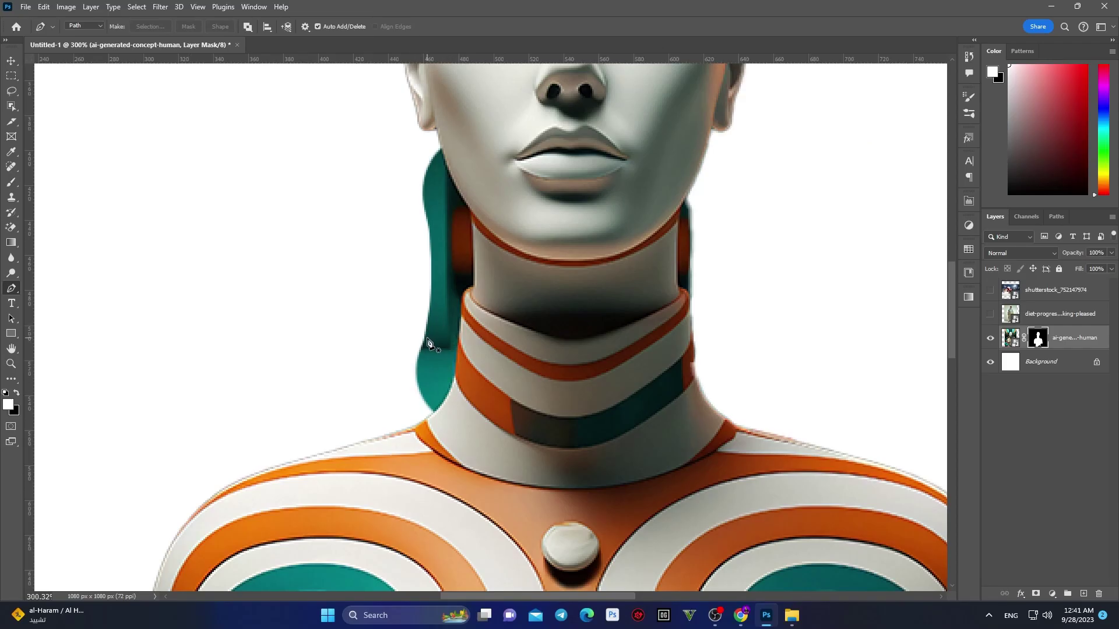
scroll(429, 342, up, 3)
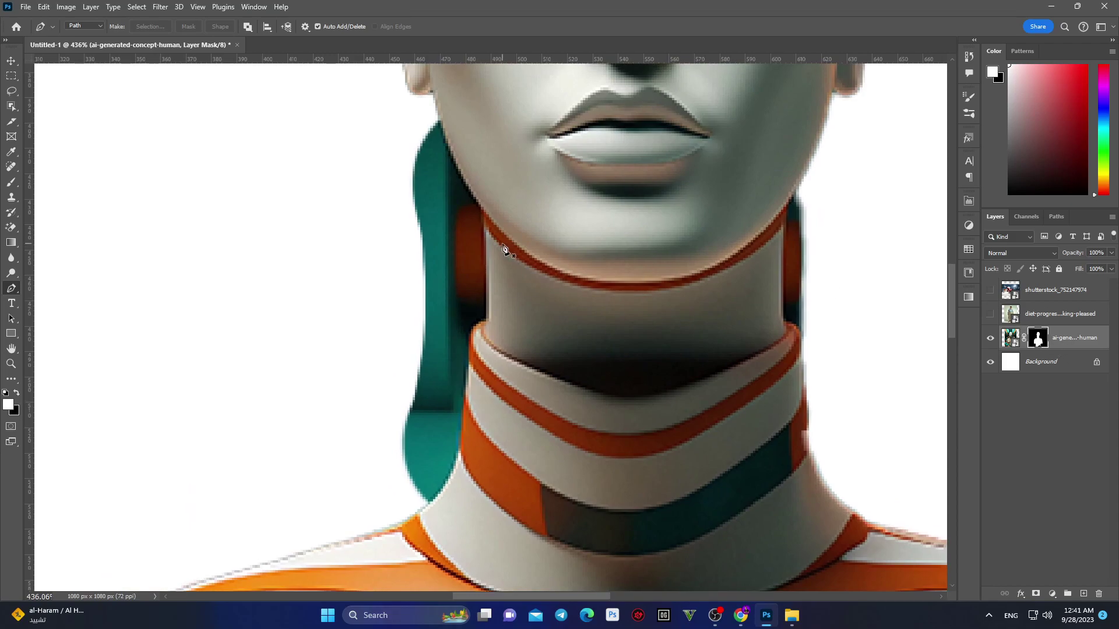
click(435, 104)
click(488, 316)
click(471, 329)
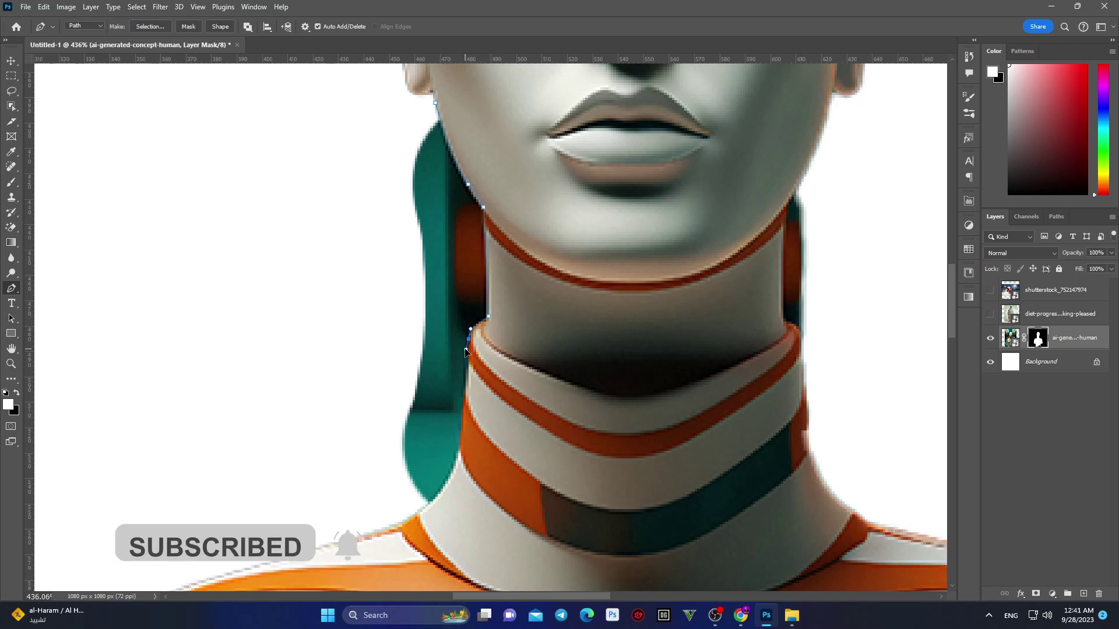
Step: Continue the path around the collar's left rim and down its curved side to where the neck meets the shoulder
scroll(487, 324, up, 5)
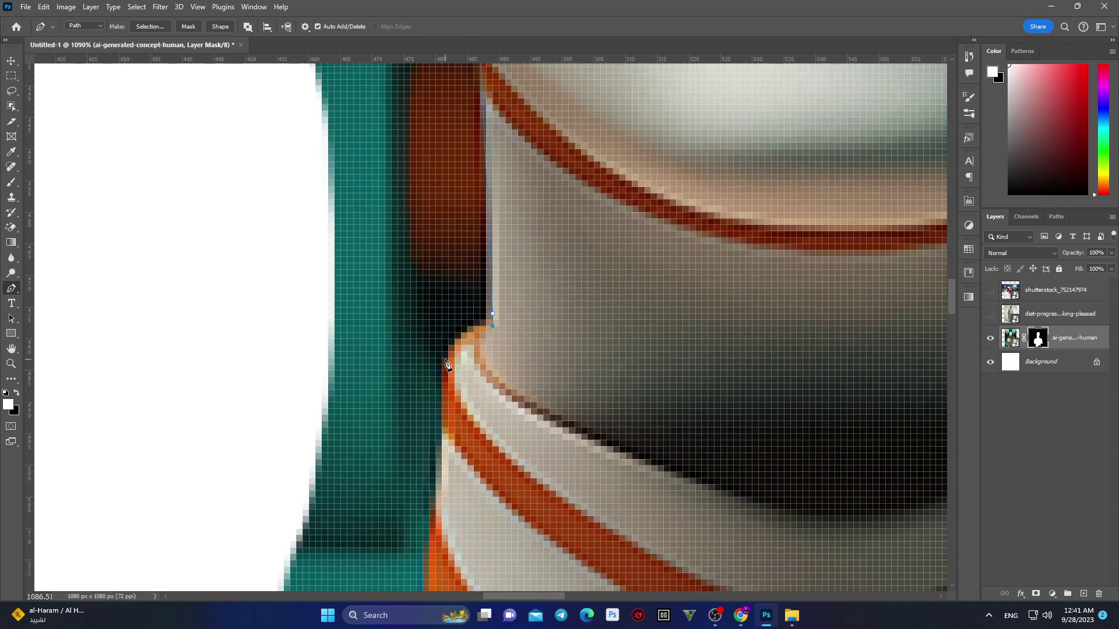
drag(445, 378, 478, 245)
scroll(445, 396, down, 2)
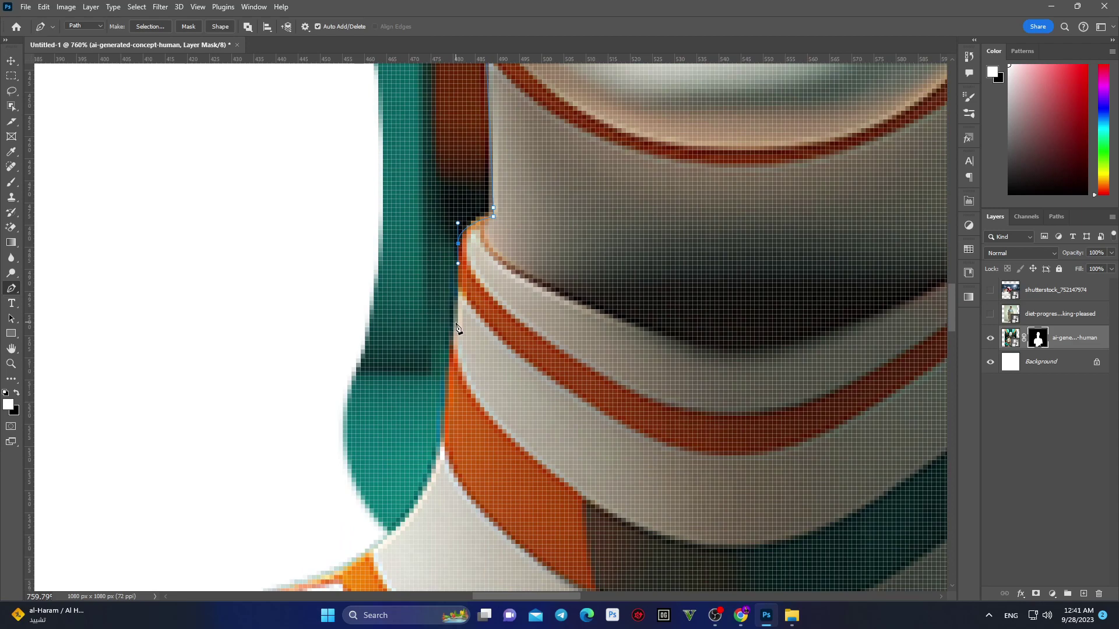
drag(458, 328, 448, 382)
drag(401, 526, 361, 558)
key(ctrl+z)
scroll(347, 510, down, 5)
drag(395, 450, 465, 426)
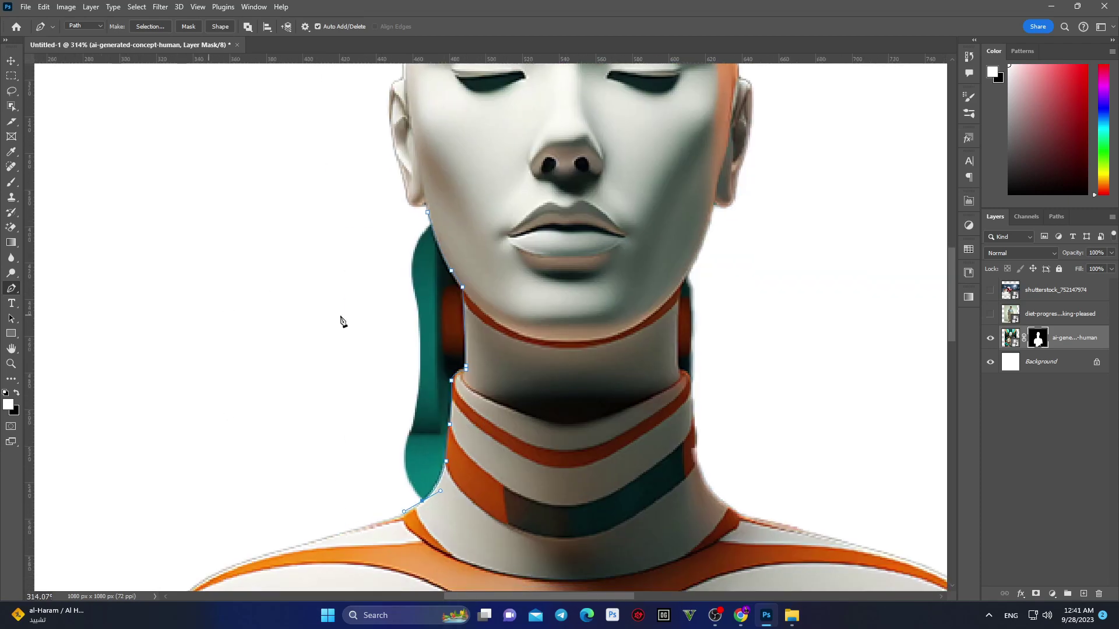
Step: Close the path with a loose outline around the revealed background on the neck's left side
click(346, 436)
click(275, 341)
click(303, 274)
click(316, 232)
click(427, 214)
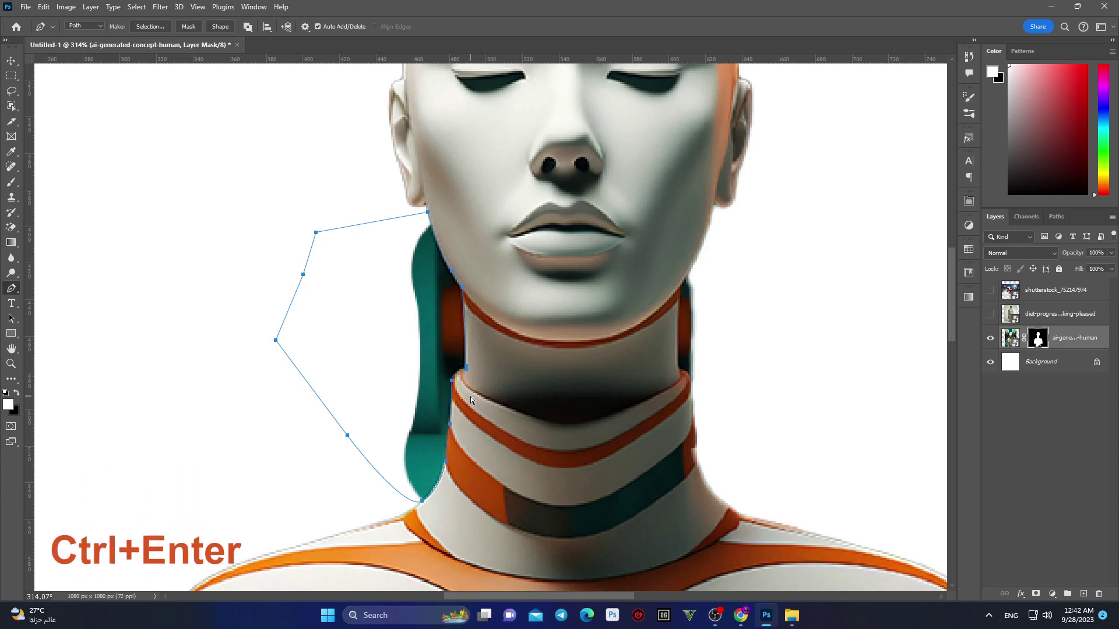
Step: Convert the path to a selection, fill the mask inside it with the black background color, and deselect
key(ctrl+Return)
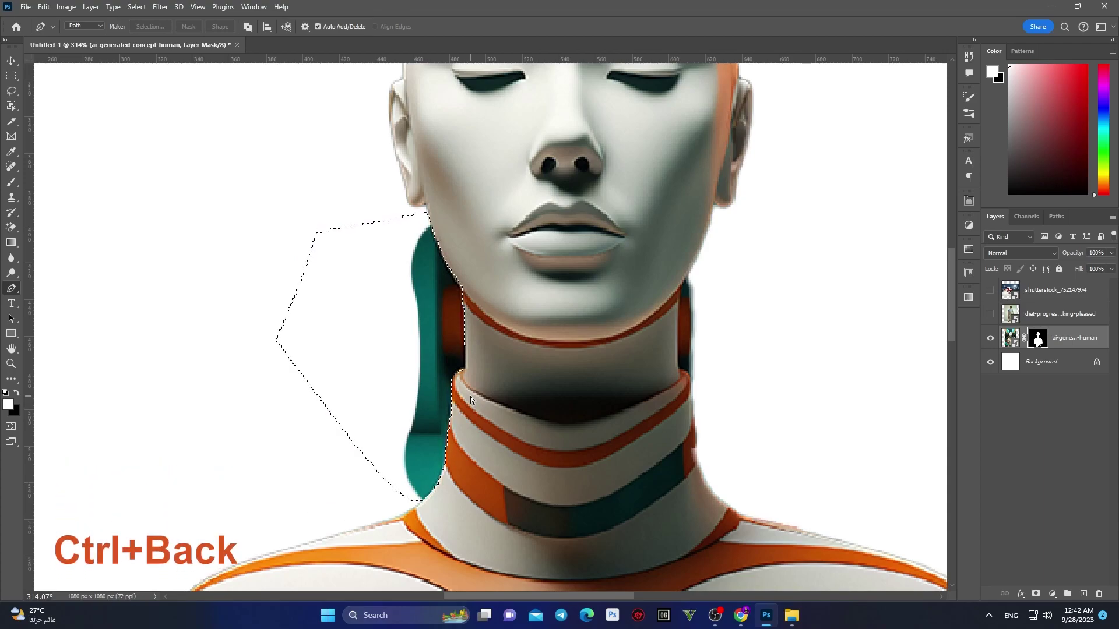
key(ctrl+BackSpace)
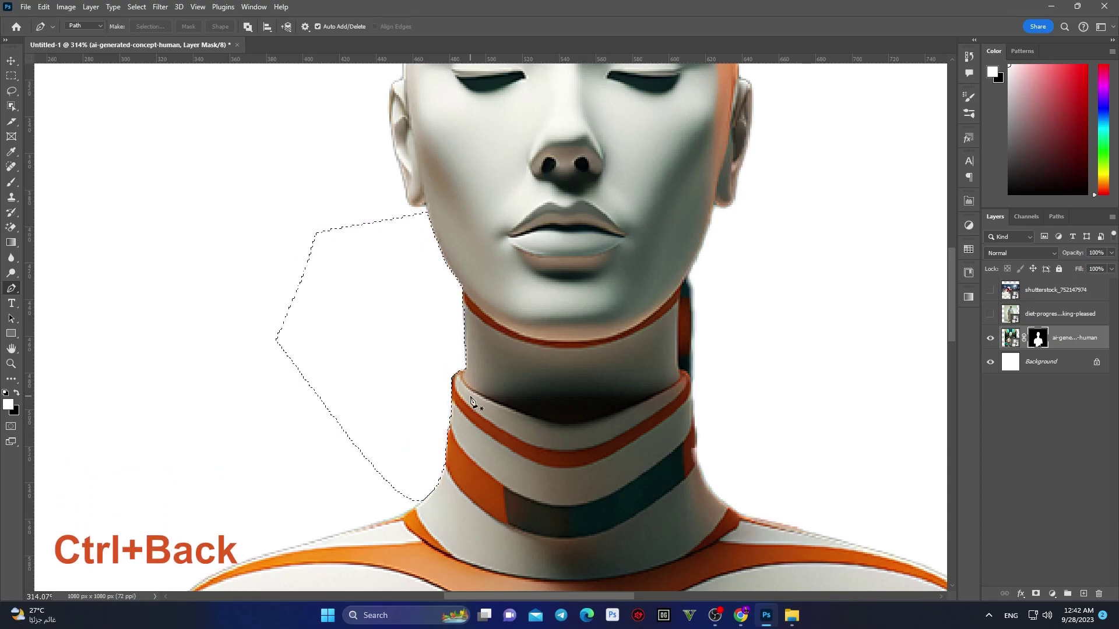
key(ctrl+d)
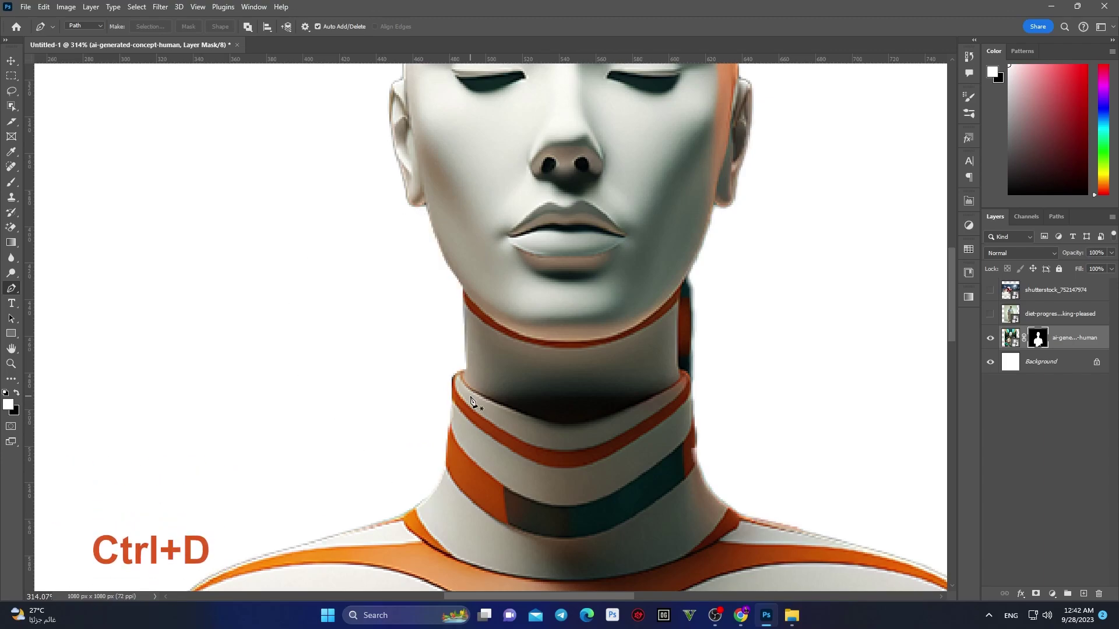
Step: Trace a Pen tool path along the right jaw, neck and collar edge down to the shoulder
alt+scroll(498, 355, down, 3)
alt+scroll(612, 317, up, 5)
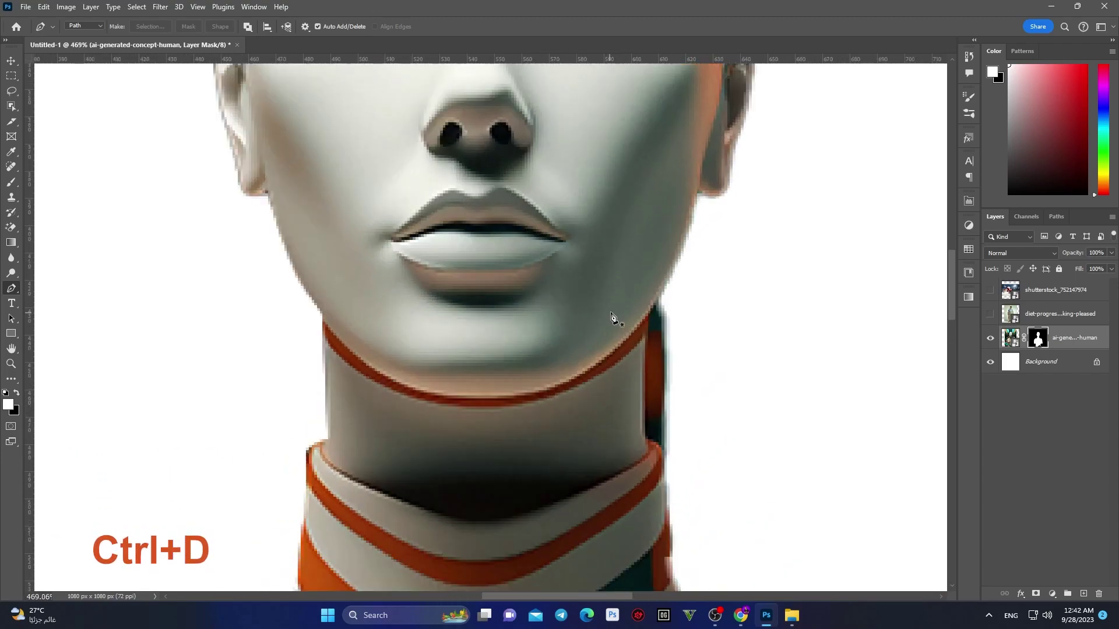
click(635, 279)
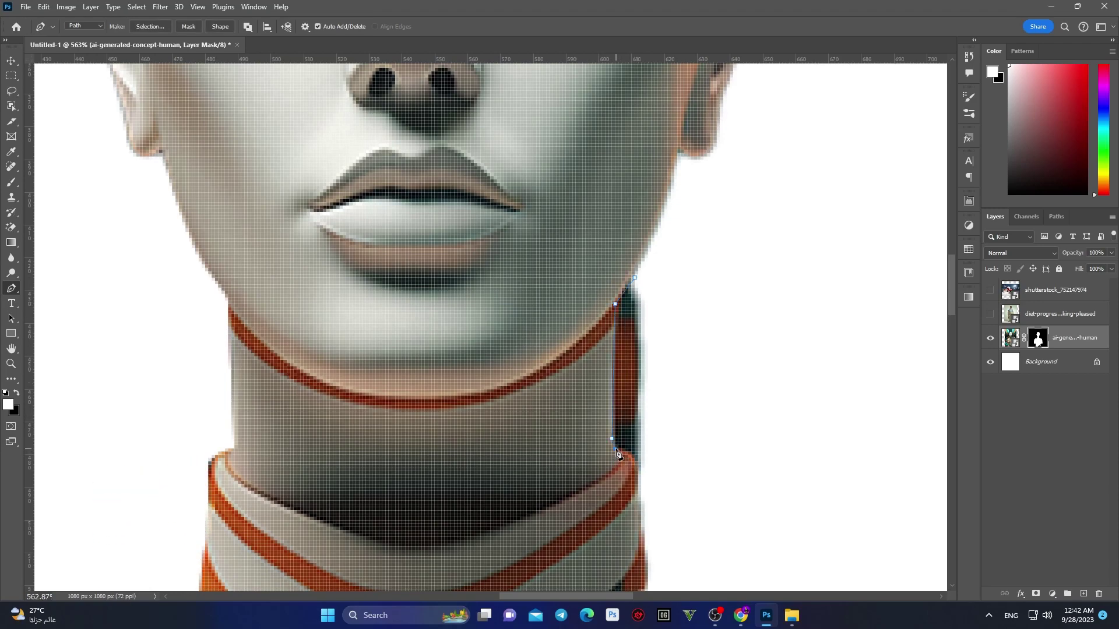
scroll(637, 463, down, 3)
click(684, 430)
drag(712, 495, 723, 508)
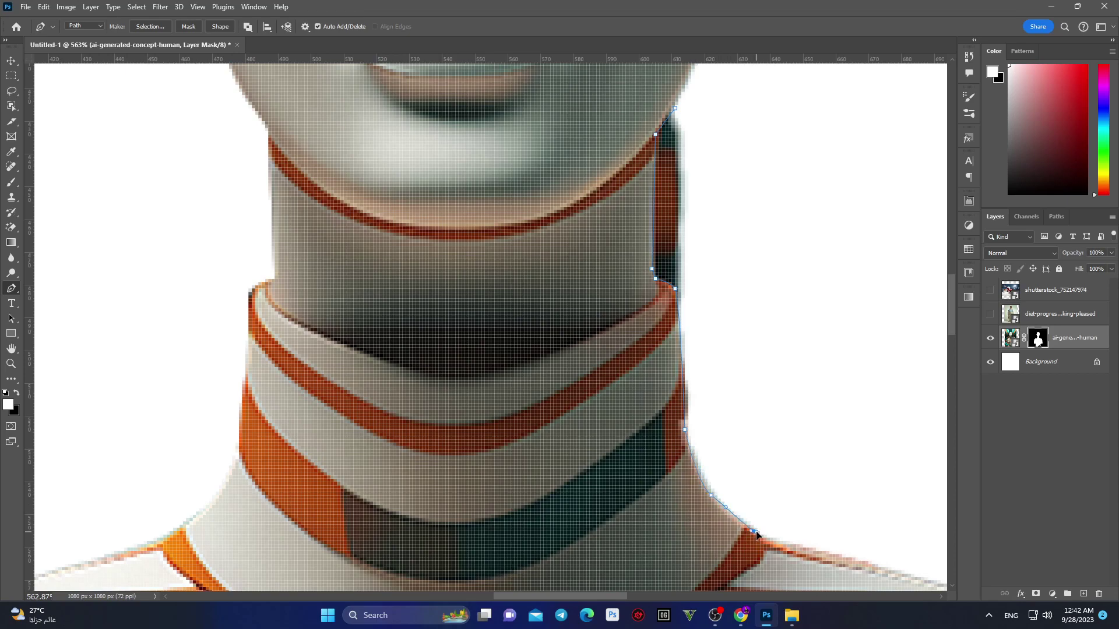
Step: Close the path with a loose outline through the empty area beside the neck's right side and back to the jaw
click(787, 494)
click(833, 370)
click(866, 206)
drag(837, 114, 829, 103)
scroll(754, 142, up, 3)
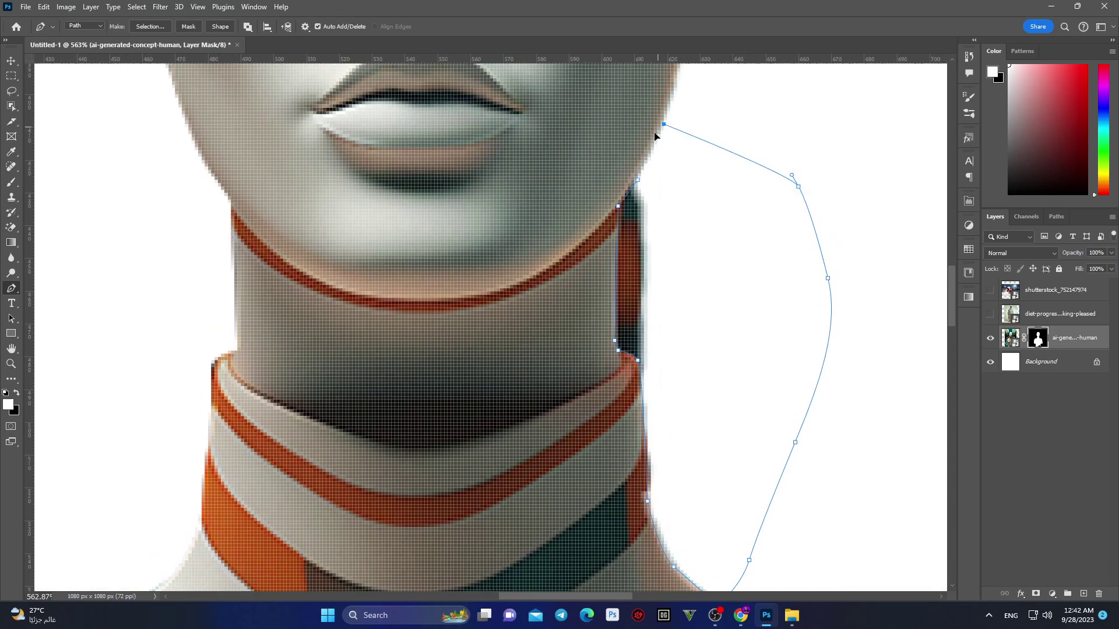
click(674, 148)
click(637, 180)
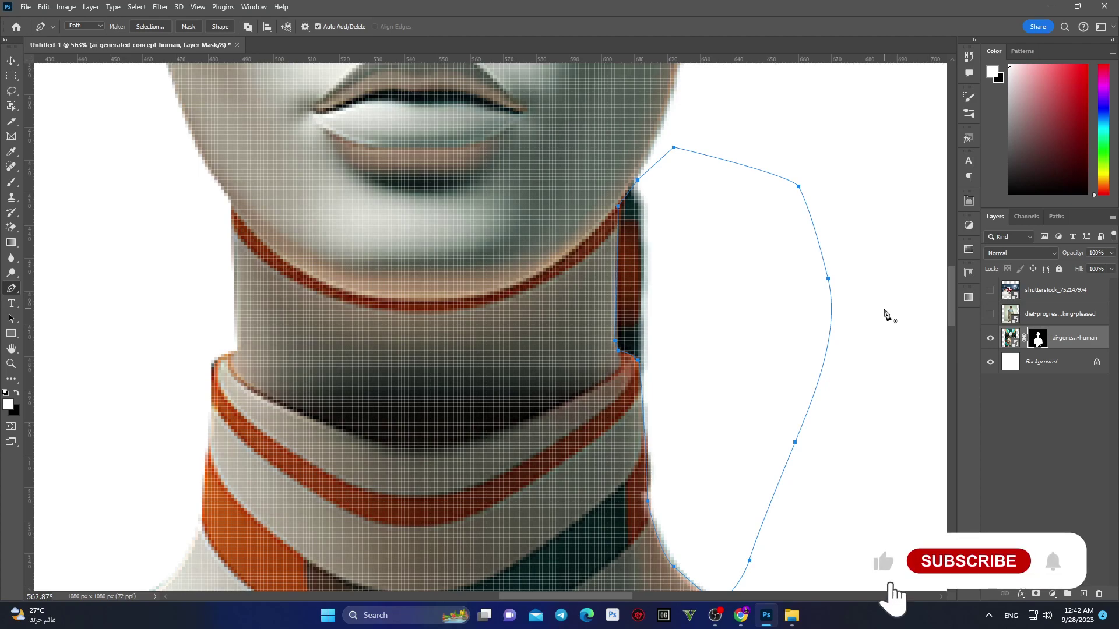
Step: Convert the right-hand path to a selection and hide the leftover background inside it on the layer mask
key(Escape)
key(ctrl+Return)
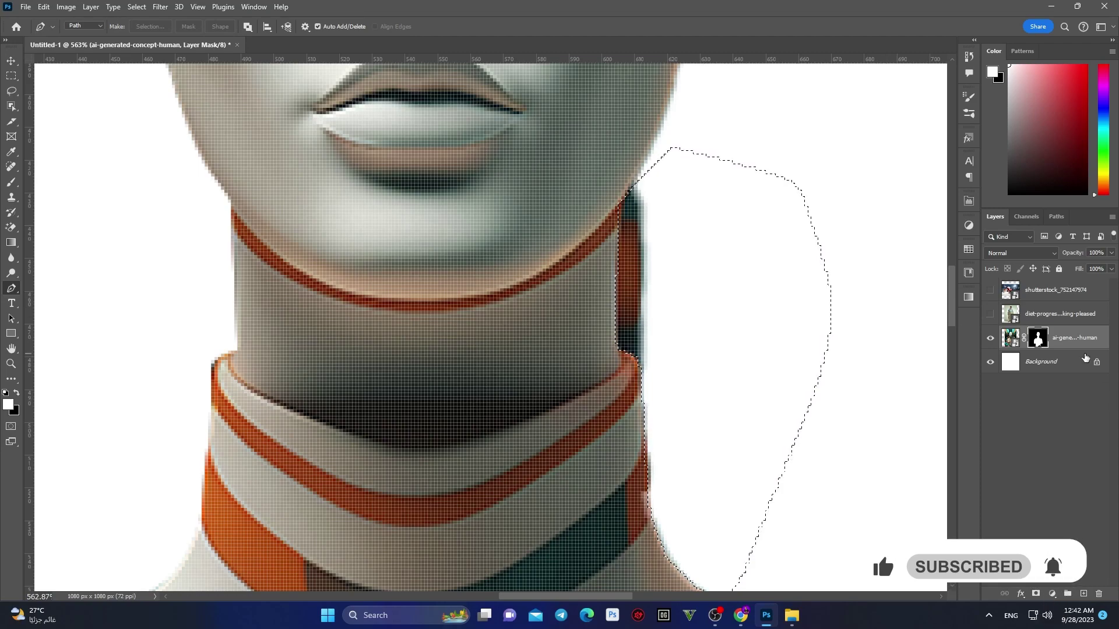
key(Delete)
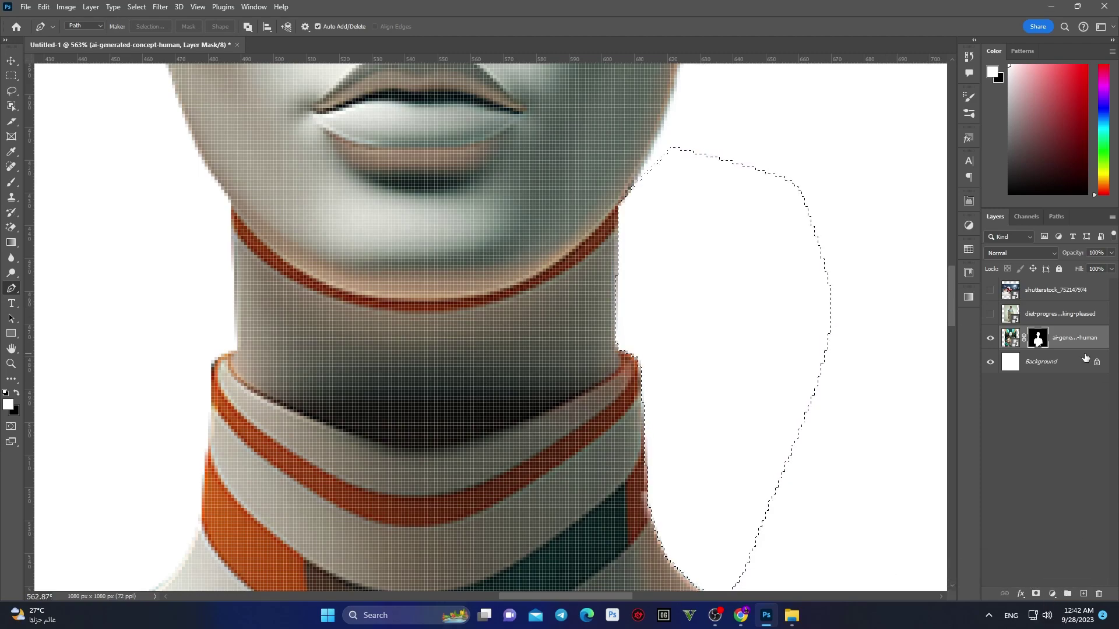
Step: Deselect and paint white on the mannequin's layer mask to restore the missing body area below the shirt hem
key(ctrl+d)
alt+scroll(782, 407, down, 6)
alt+scroll(765, 432, down, 3)
alt+scroll(440, 448, up, 4)
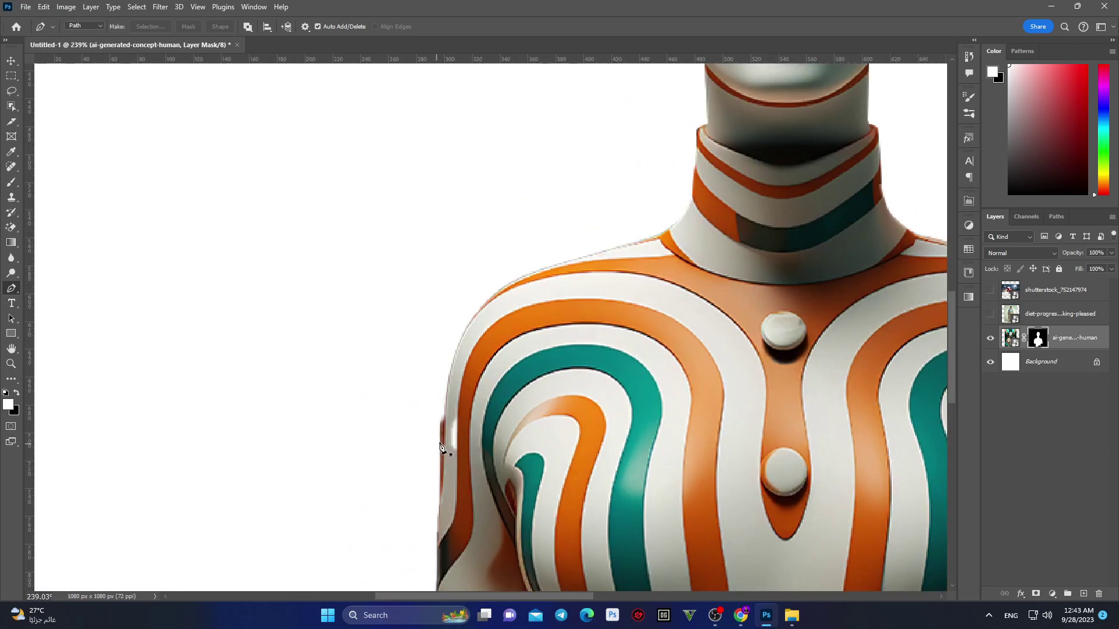
key(b)
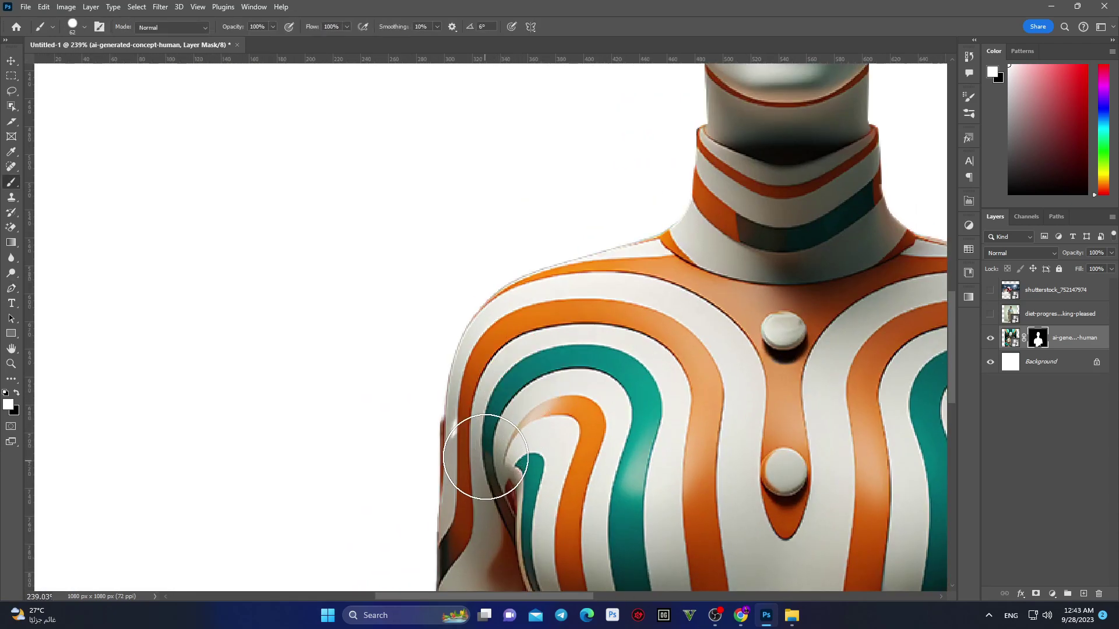
scroll(533, 490, down, 10)
scroll(533, 489, right, 3)
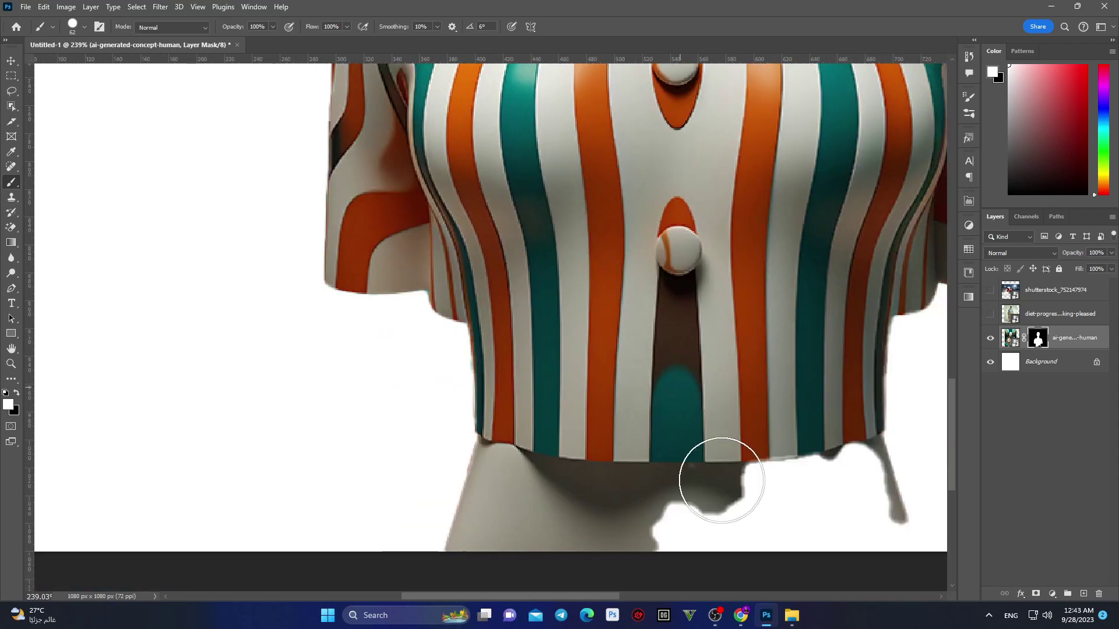
mouse_move(736, 485)
mouse_down()
mouse_move(841, 464)
mouse_move(874, 501)
mouse_move(862, 486)
mouse_move(703, 523)
mouse_move(888, 545)
mouse_up()
scroll(799, 488, down, 2)
scroll(679, 457, up, 5)
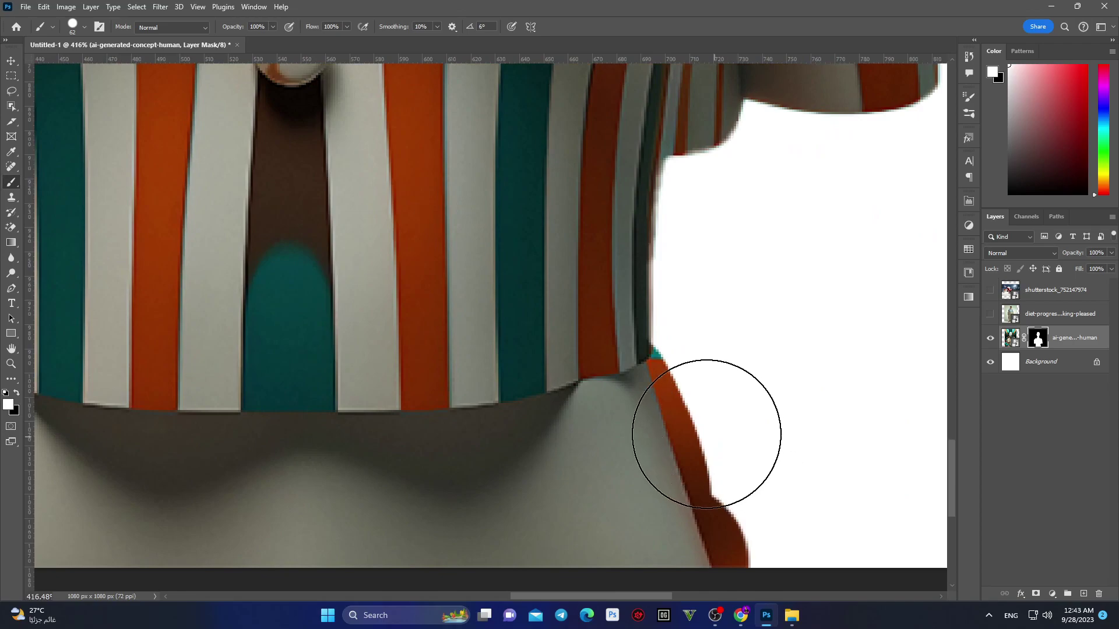
Step: Outline the orange leftover beside the mannequin's right hip with a closed Pen path and hide it on the mask
key(p)
click(651, 342)
click(646, 364)
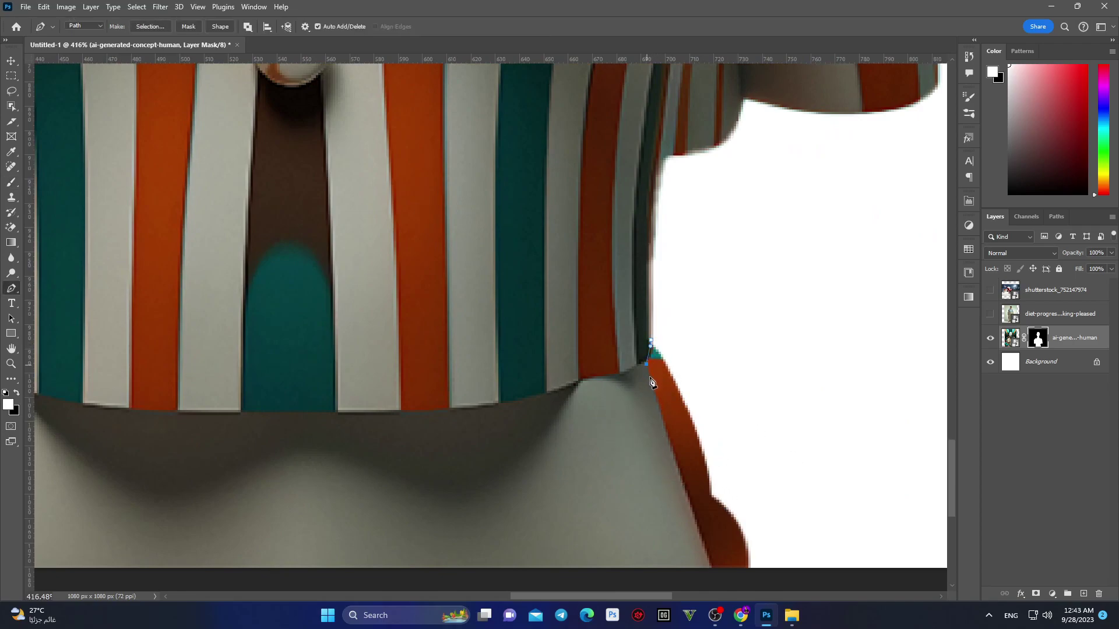
click(711, 571)
click(787, 575)
click(811, 485)
click(741, 333)
click(688, 306)
click(651, 342)
key(ctrl+Return)
key(Delete)
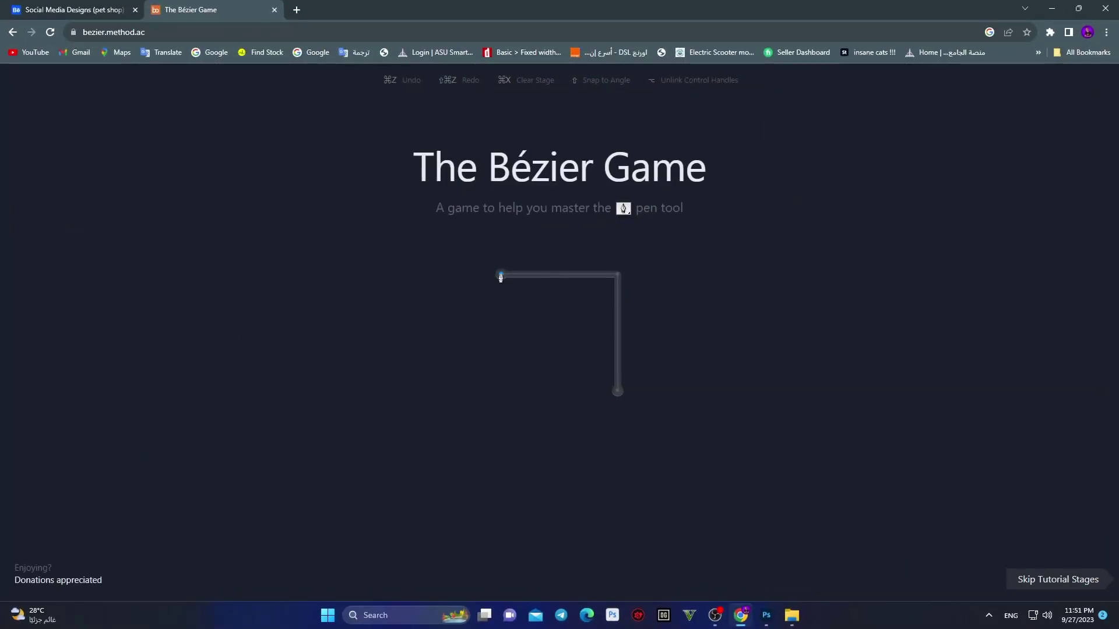
Step: Switch to The Bézier Game in the browser, clear the heart stage, and redraw the heart's right half with curve handles
click(501, 274)
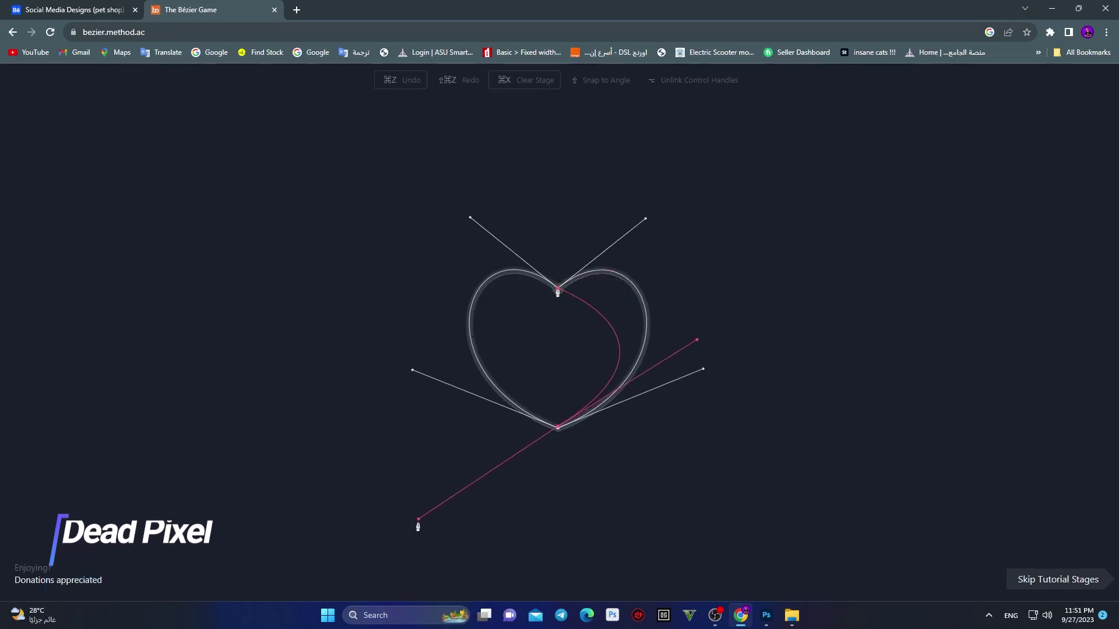
drag(643, 300, 667, 356)
key(ctrl+x)
click(557, 288)
drag(645, 244, 644, 221)
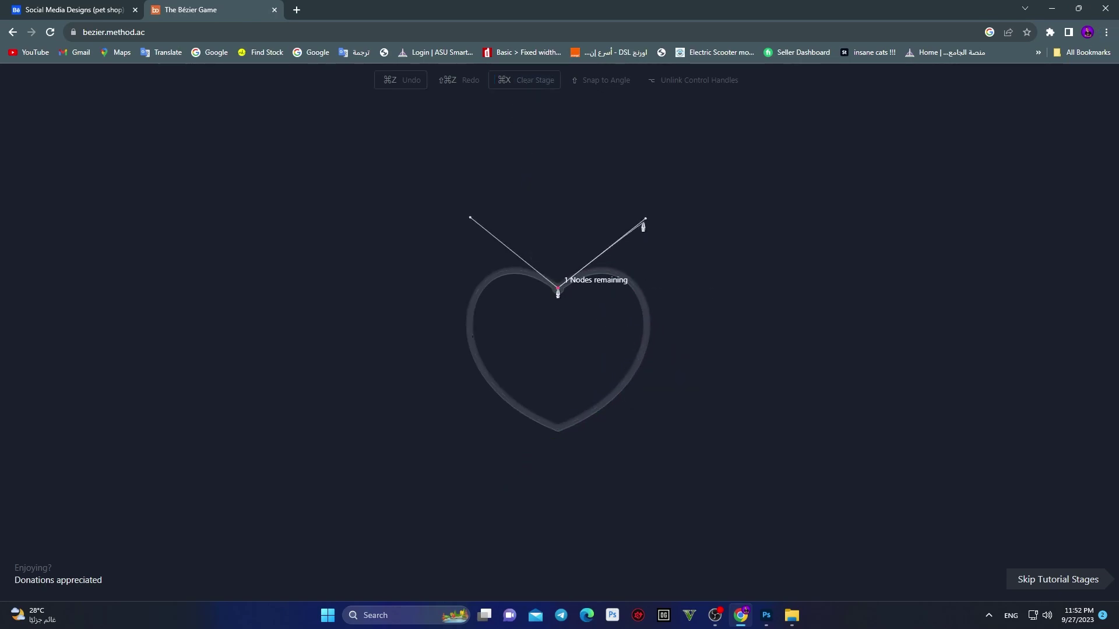
drag(558, 430, 412, 373)
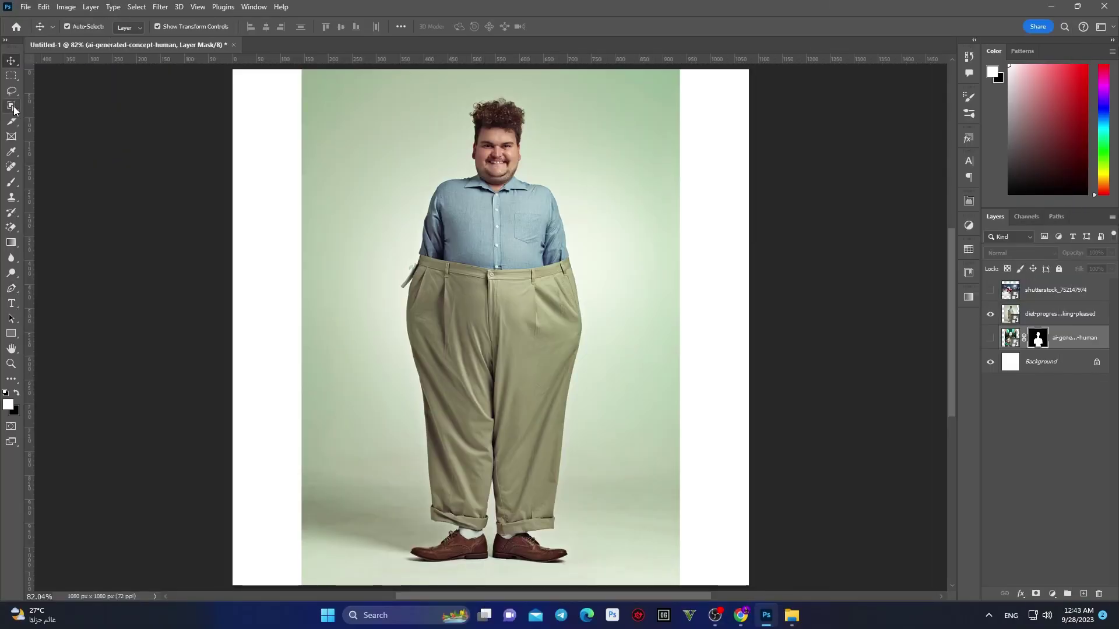
Step: Back in Photoshop, apply Select Subject to the layer of the man in oversized pants and add a layer mask
click(13, 106)
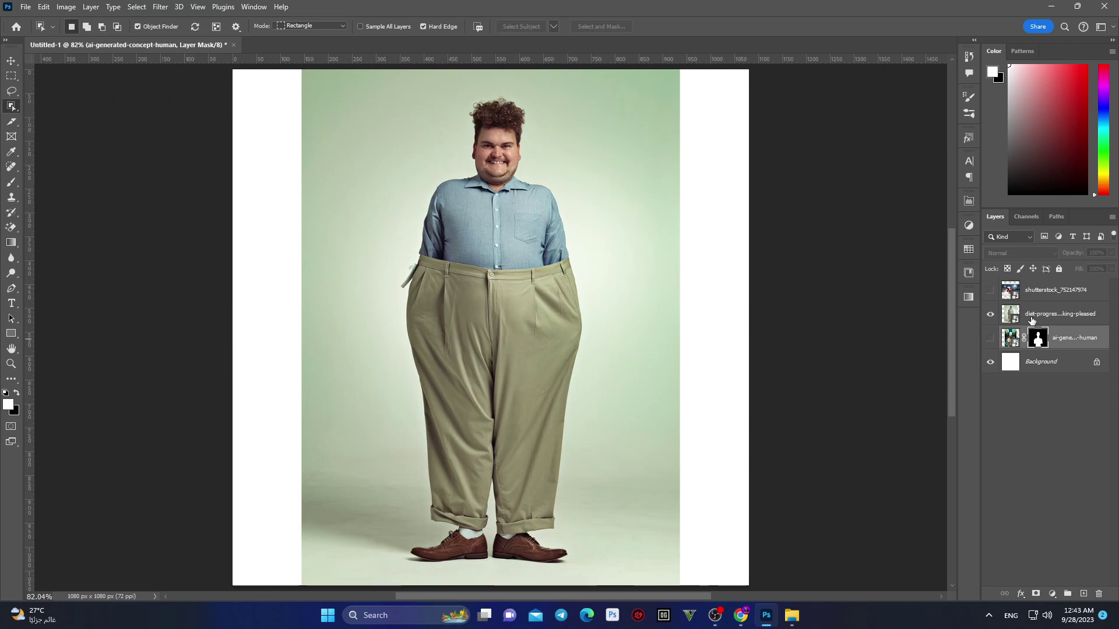
click(1049, 315)
click(521, 27)
click(1038, 595)
Step: Set the brush size to 20 and paint white on the mask along the underside of the left shoe
key(v)
scroll(732, 187, up, 6)
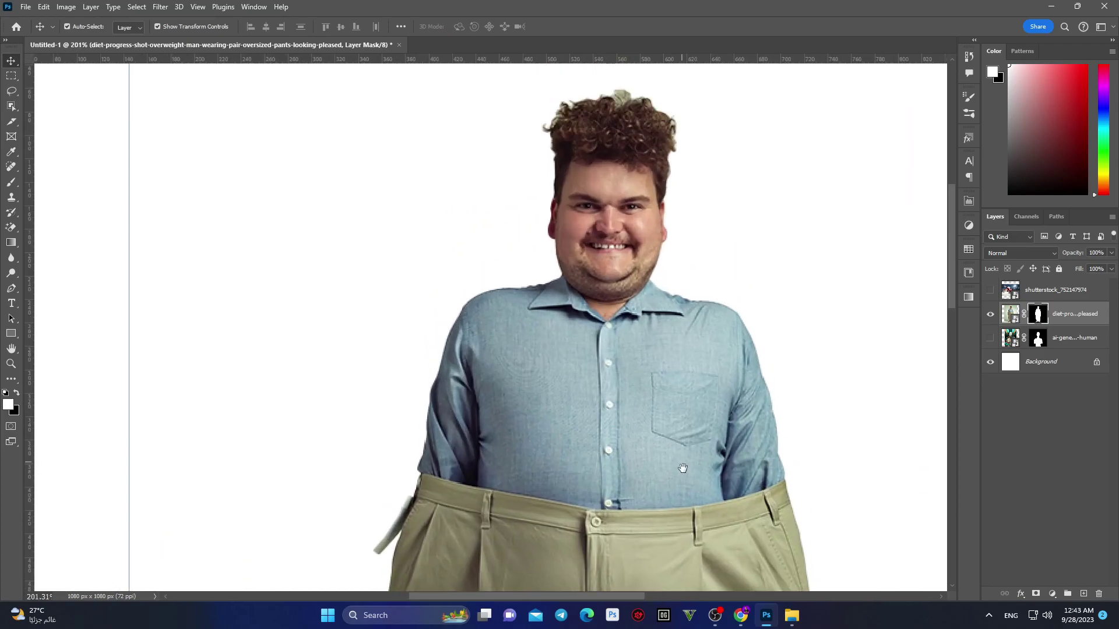
scroll(682, 467, down, 3)
scroll(728, 398, down, 10)
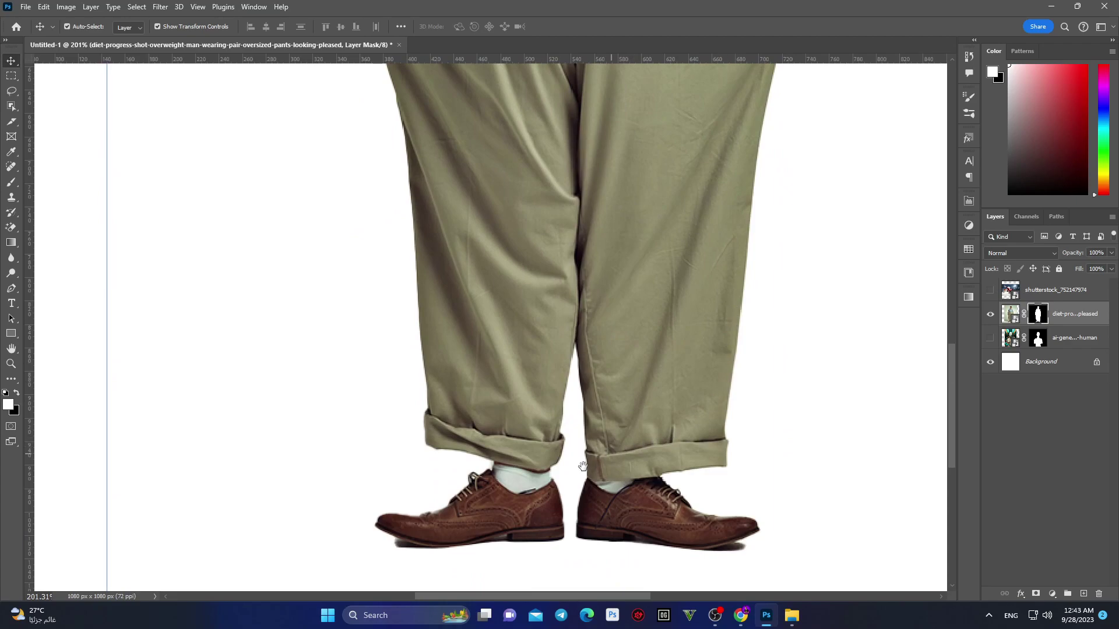
scroll(595, 461, down, 2)
scroll(622, 423, up, 3)
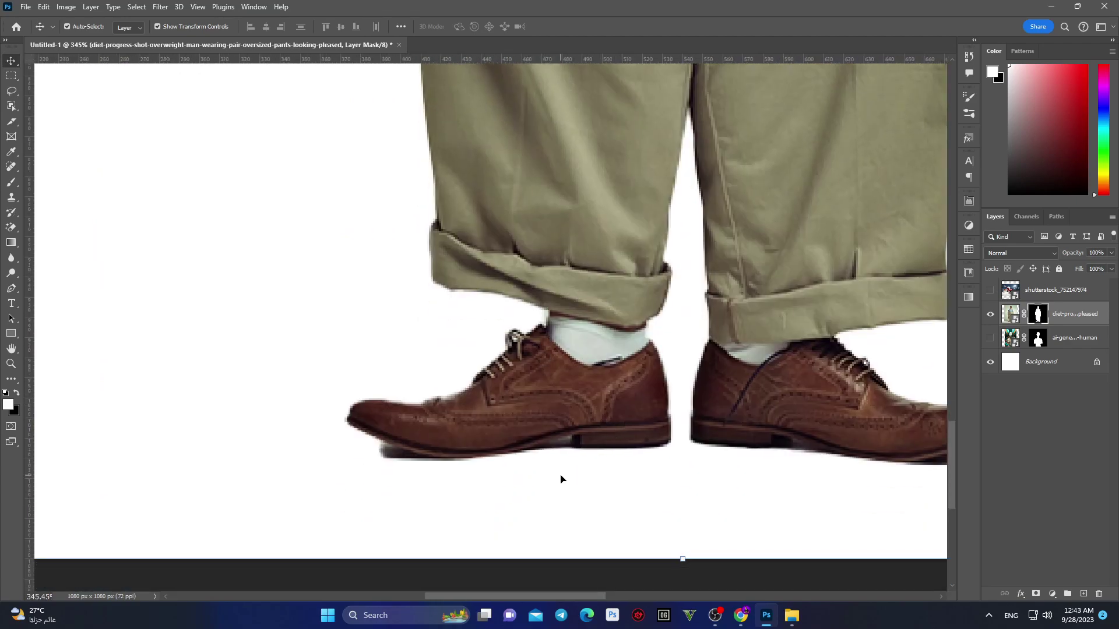
key(b)
alt+right_click(505, 422)
scroll(522, 492, up, 3)
alt+right_click(527, 483)
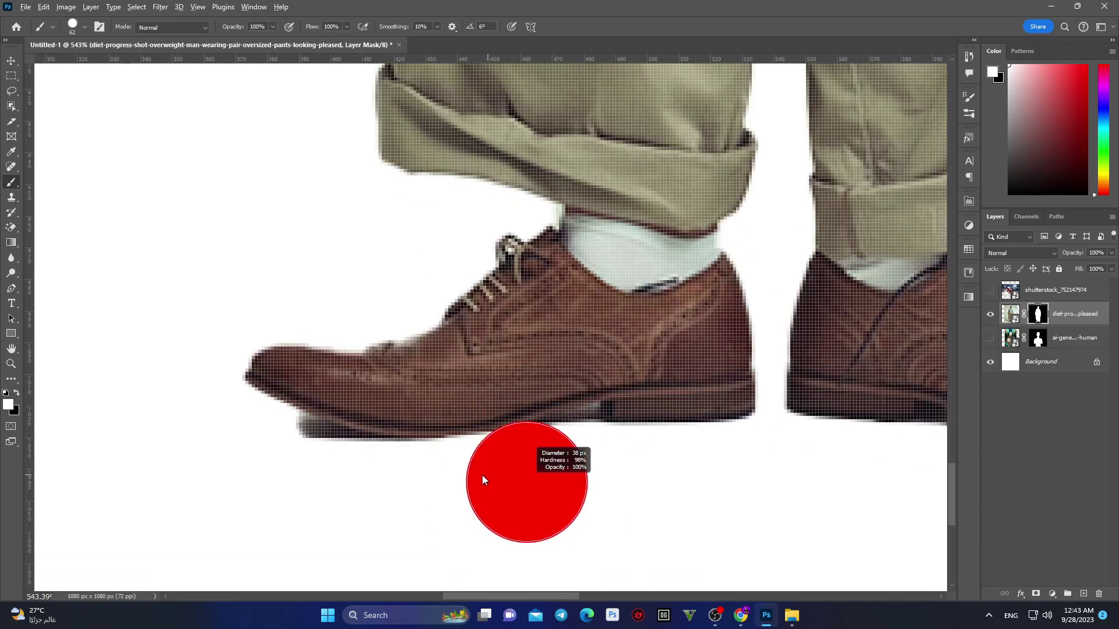
drag(303, 431, 720, 434)
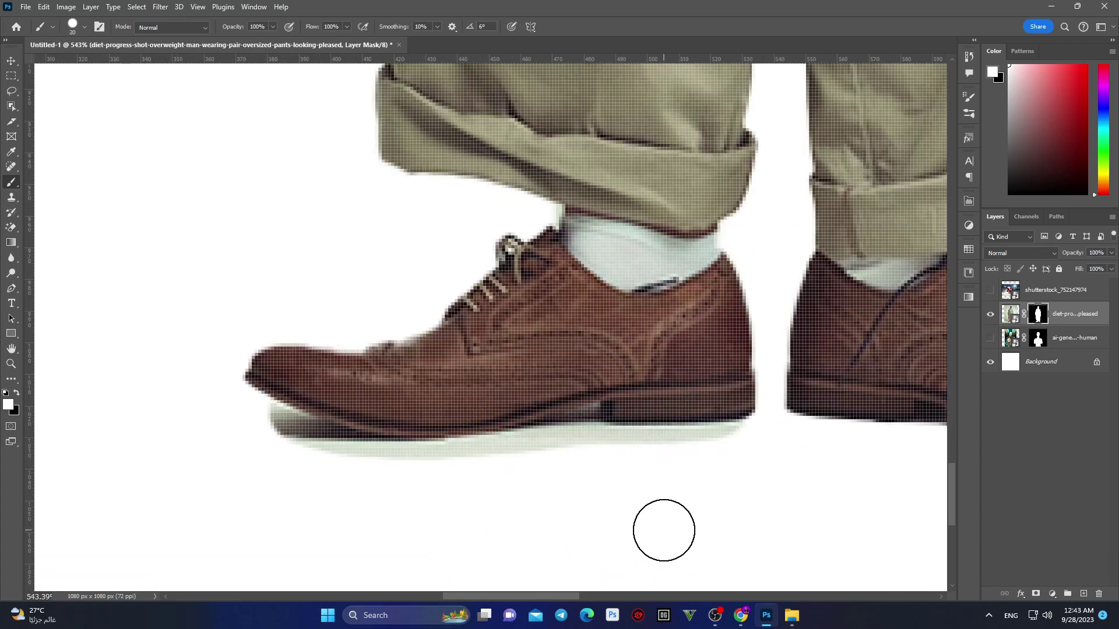
Step: Trace a Pen path along the left shoe's sole from the toe, around the heel block, to the heel's back edge
key(p)
scroll(285, 404, up, 2)
click(269, 395)
drag(367, 434, 446, 459)
click(608, 444)
scroll(600, 448, right, 3)
click(590, 379)
click(590, 411)
drag(742, 407, 822, 405)
Step: Close the path with a loose outline through the empty area beneath the left shoe and back to the toe
scroll(816, 408, down, 3)
click(814, 490)
click(682, 508)
click(520, 508)
click(414, 511)
drag(340, 481, 330, 472)
click(307, 431)
click(352, 407)
click(361, 395)
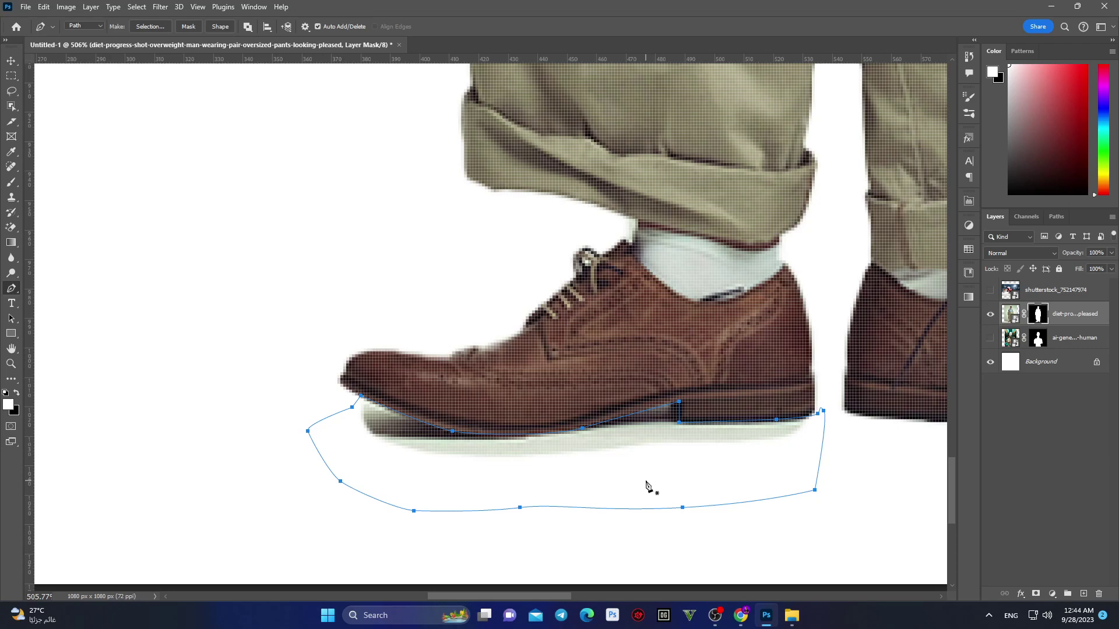
Step: Convert the shoe path to a selection, fill the mask inside it with the black background color, and deselect
key(ctrl+Return)
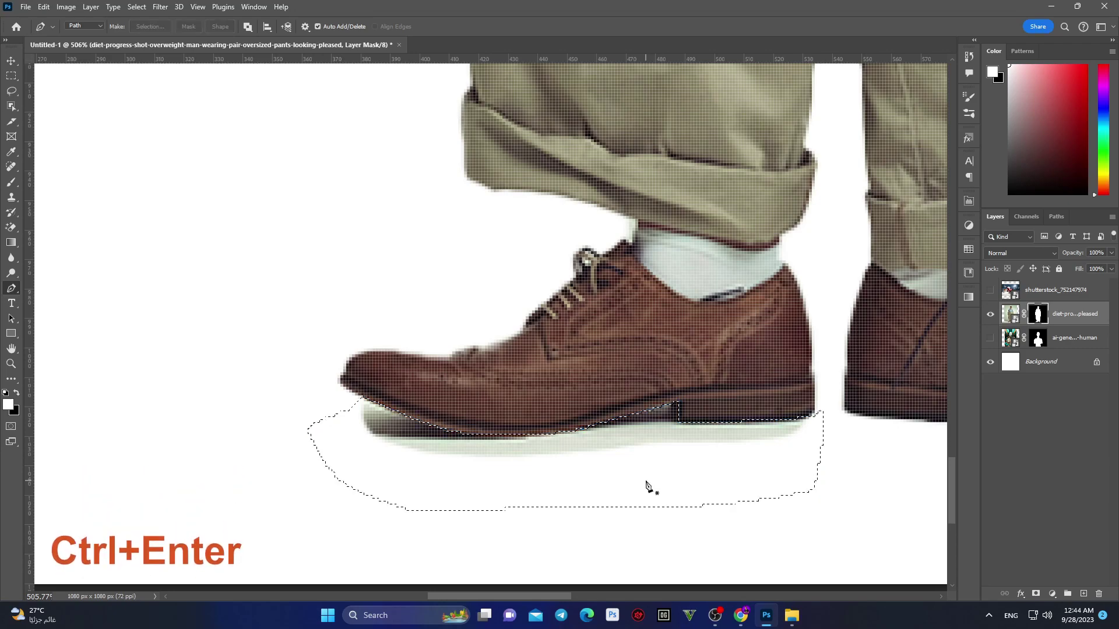
key(ctrl+BackSpace)
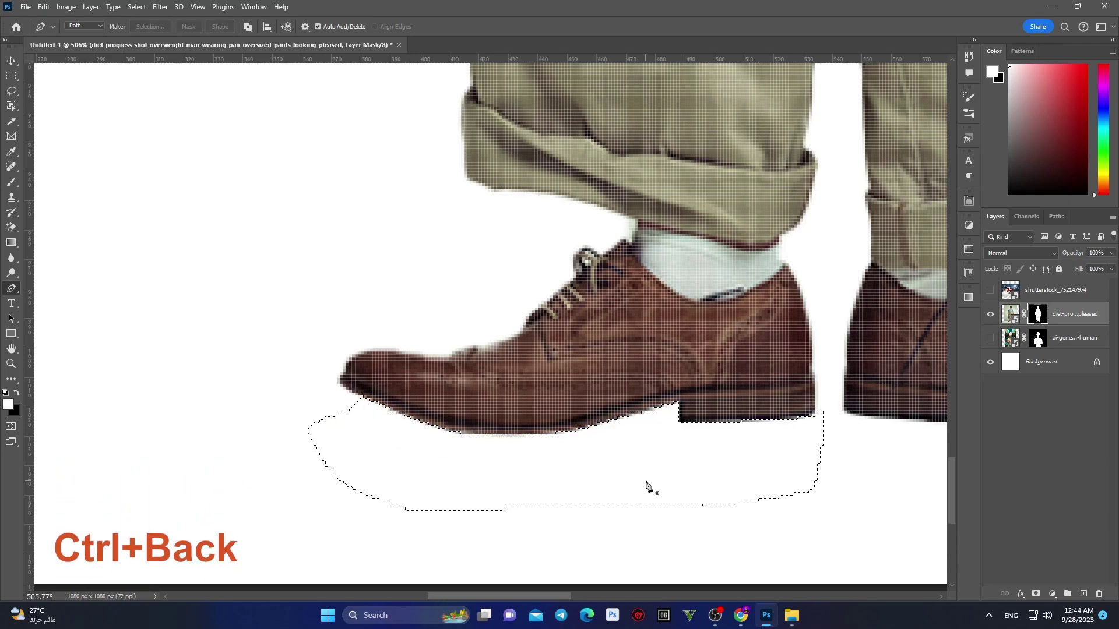
key(ctrl+d)
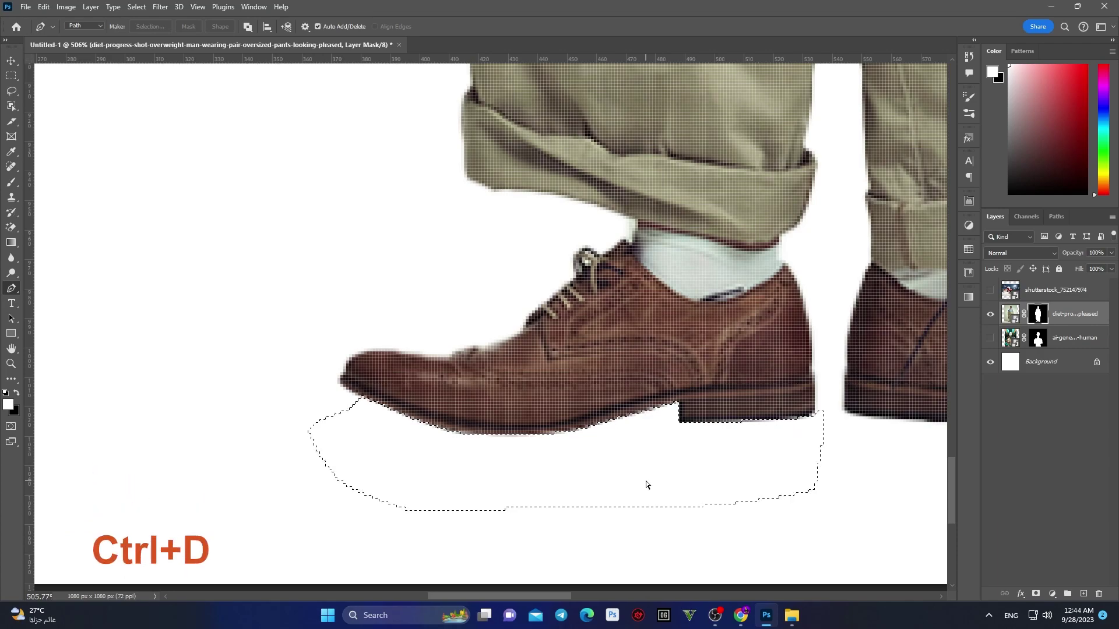
scroll(849, 487, down, 3)
scroll(885, 492, up, 3)
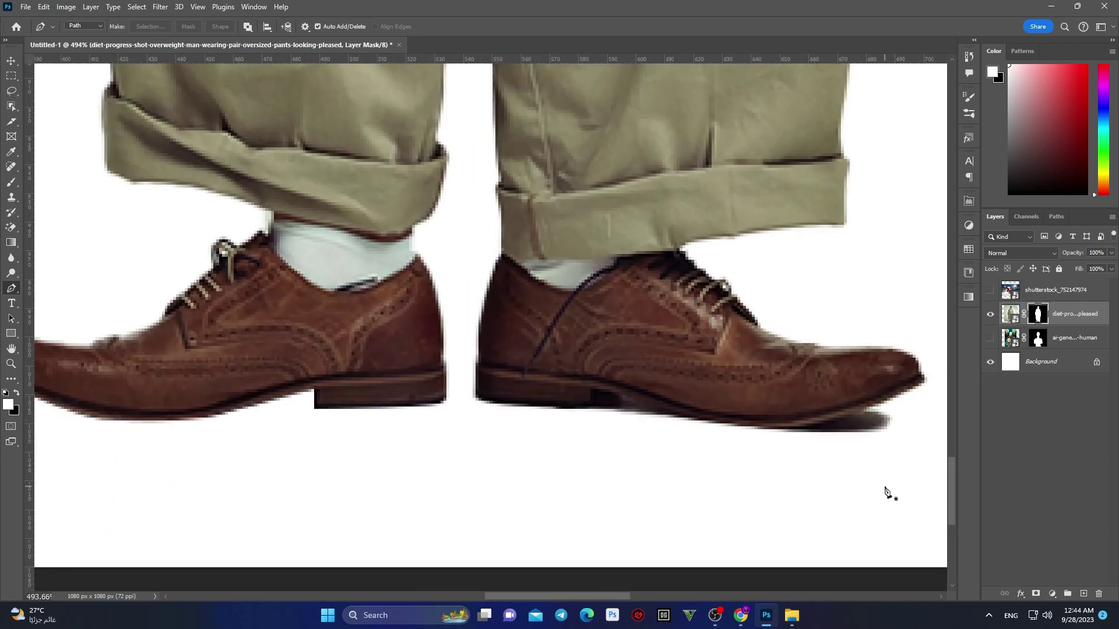
Step: Hide the man's layer, show the shutterstock_752147974 Santa layer, and fit the whole canvas in view
click(990, 315)
click(990, 289)
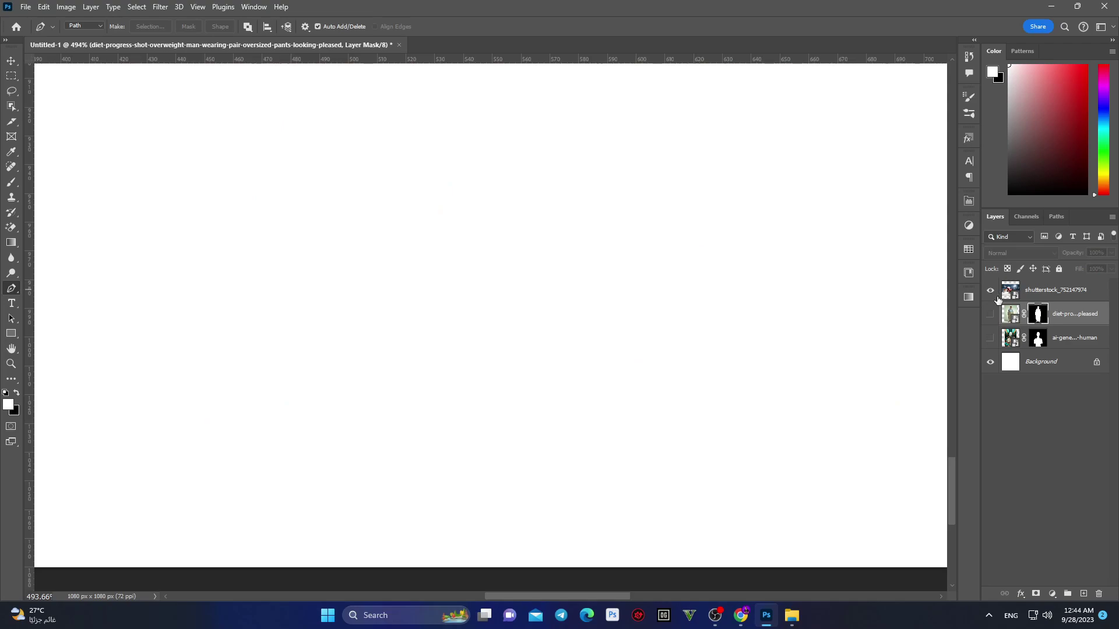
key(ctrl+0)
click(11, 62)
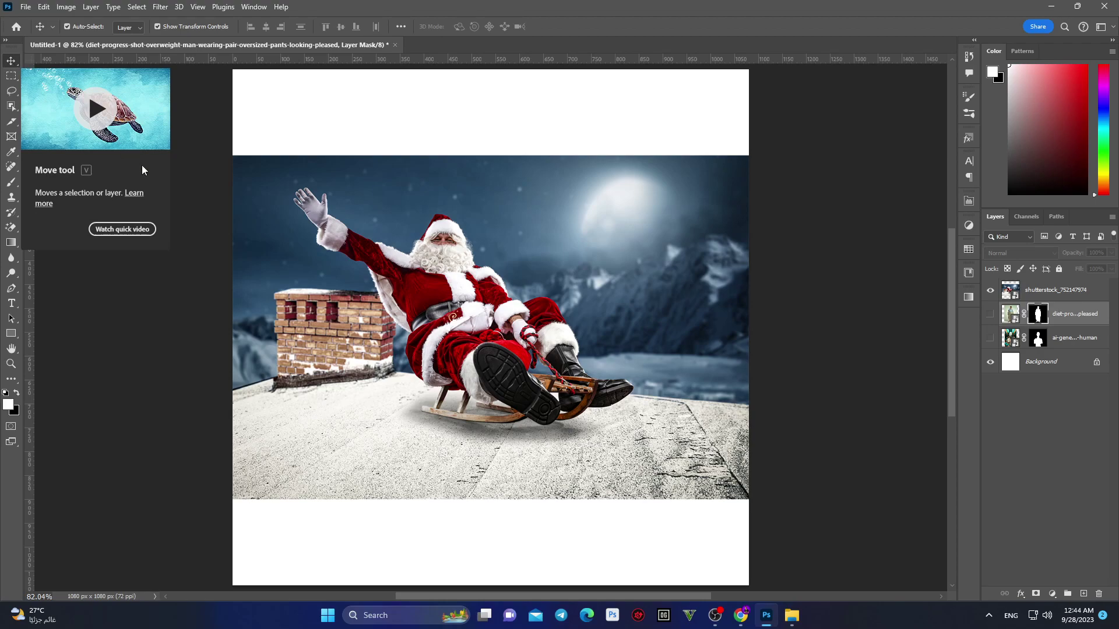
Step: Apply Select Subject to the shutterstock_752147974 layer and add a layer mask from the selection
click(12, 108)
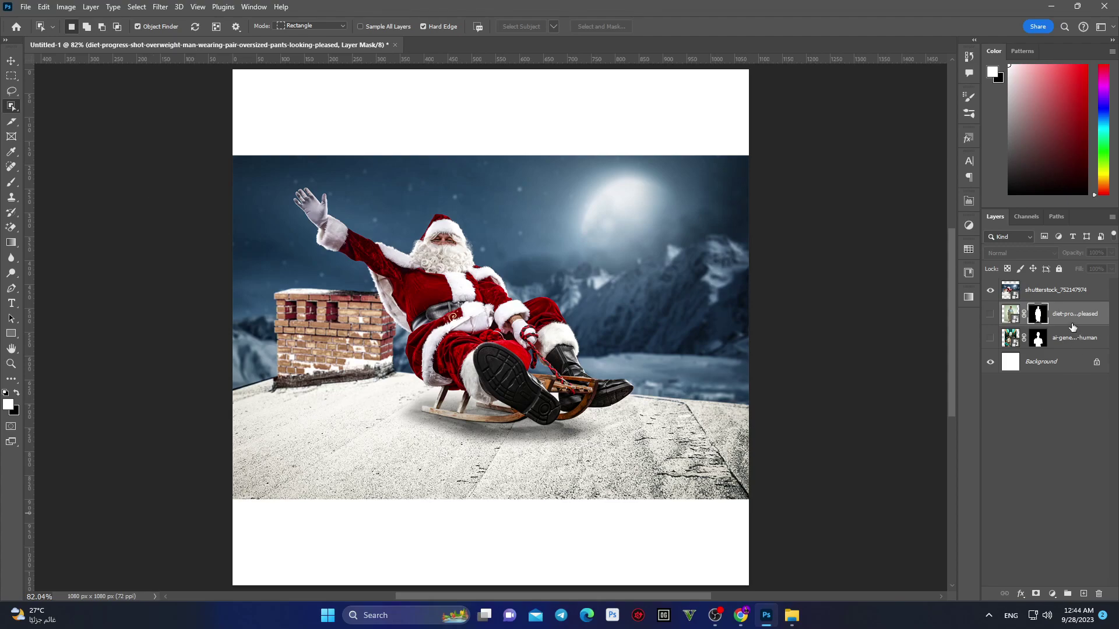
click(1055, 294)
click(510, 26)
click(1036, 594)
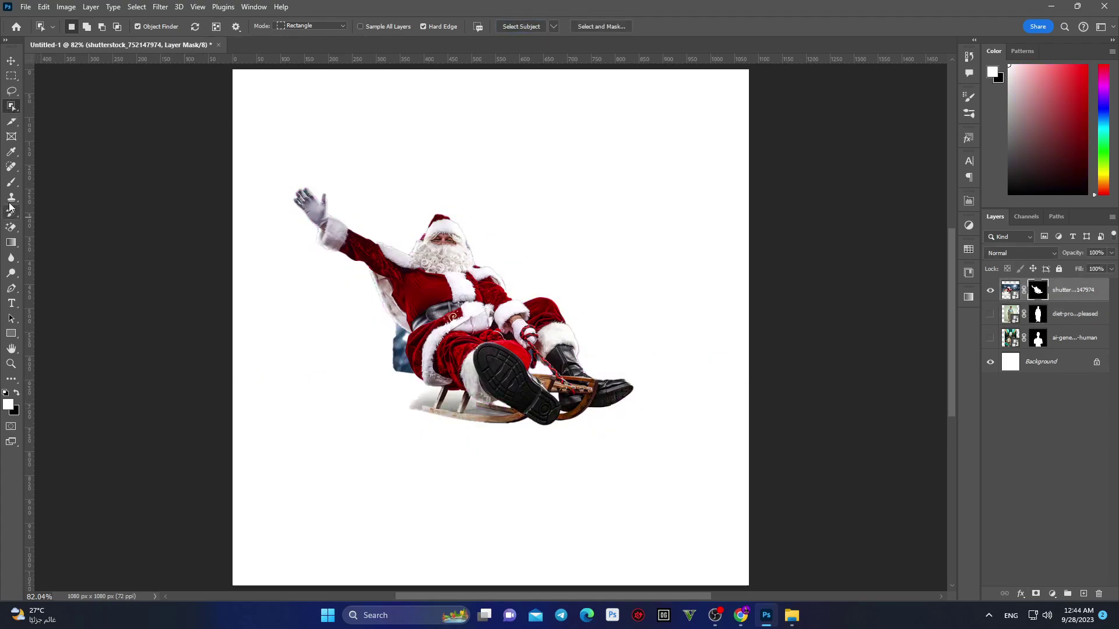
key(b)
key(x)
scroll(302, 239, up, 5)
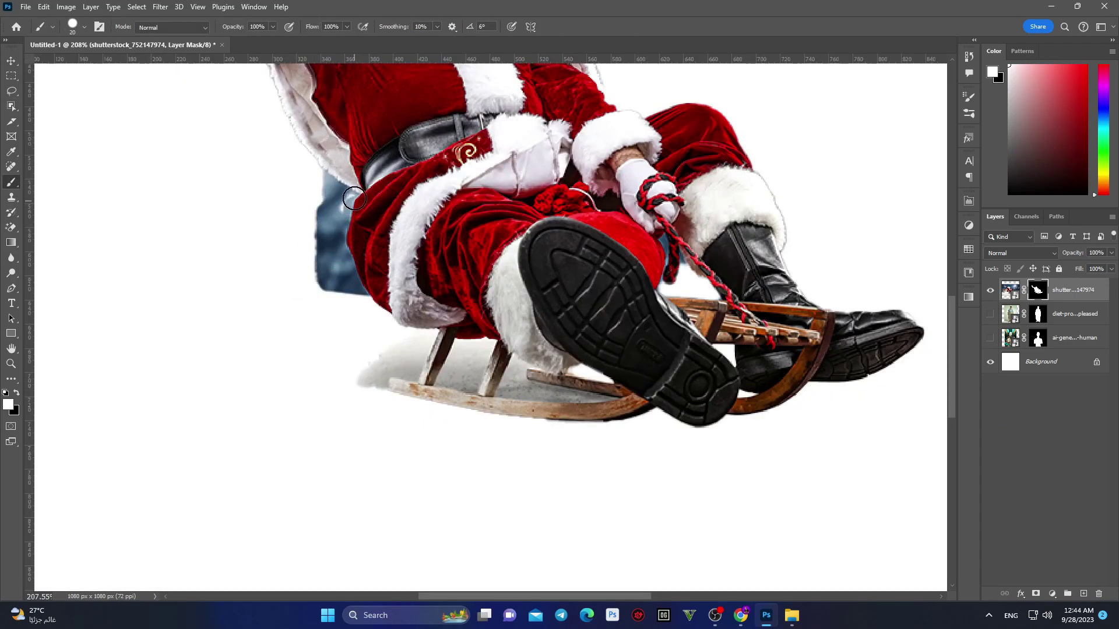
scroll(434, 372, up, 2)
scroll(434, 372, up, 3)
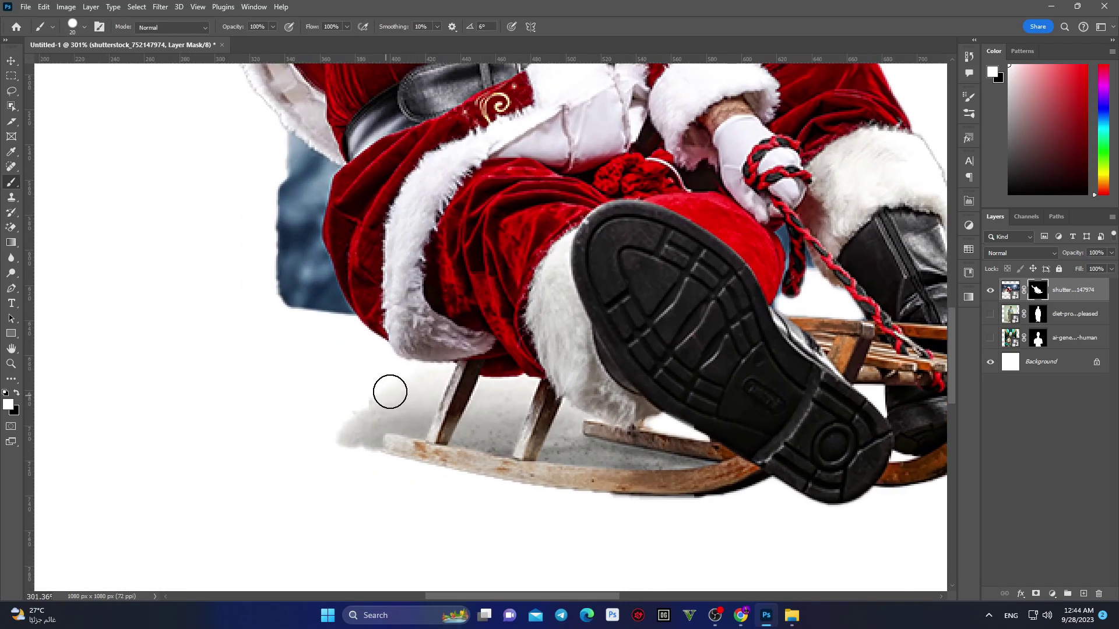
scroll(401, 440, down, 3)
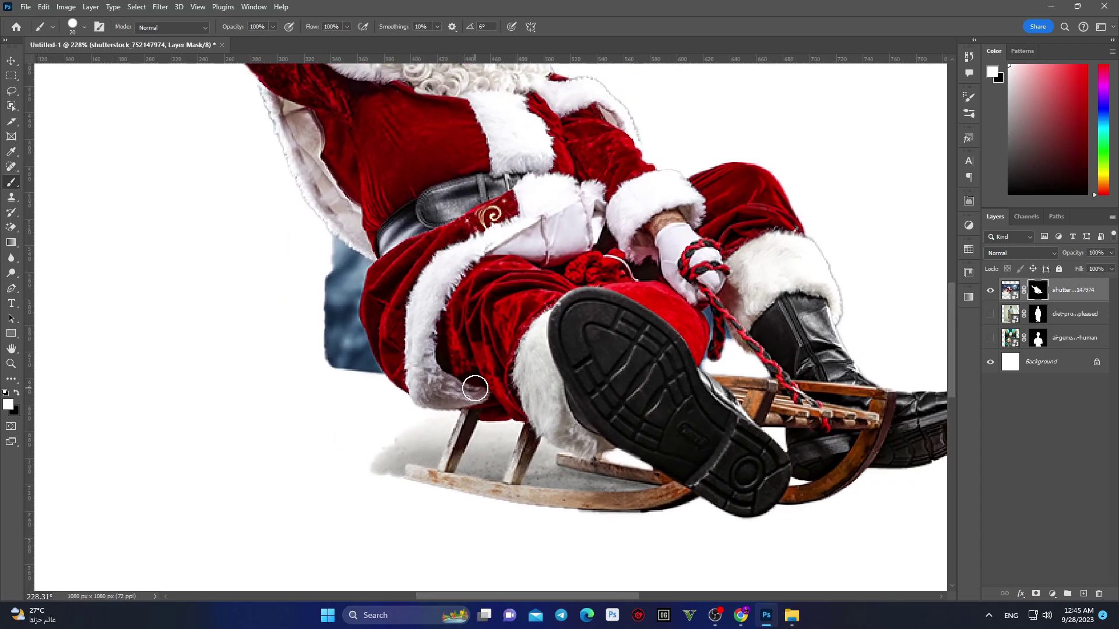
Step: Trace a Pen path along the left edge of Santa's coat beside the blue background leftover
key(p)
scroll(350, 232, up, 5)
click(305, 232)
click(361, 274)
click(377, 284)
click(408, 304)
scroll(412, 309, down, 3)
click(403, 365)
click(439, 451)
click(452, 470)
Step: Close the coat path with a loose outline around the outer side of the blue leftover
click(391, 471)
click(318, 444)
scroll(217, 320, down, 2)
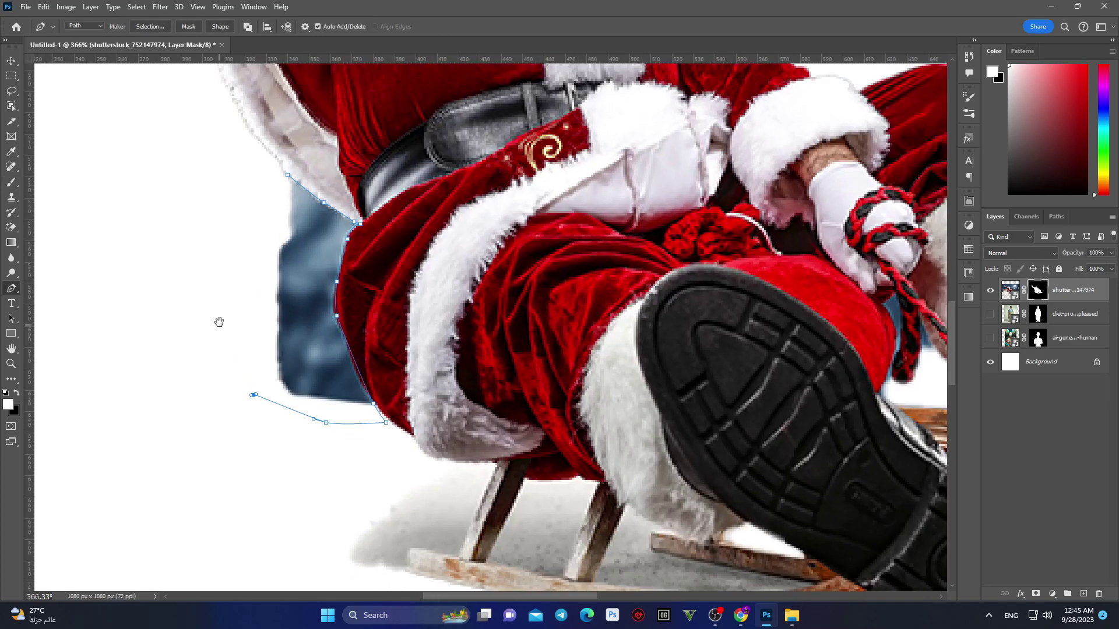
click(245, 348)
click(225, 281)
click(346, 227)
click(354, 223)
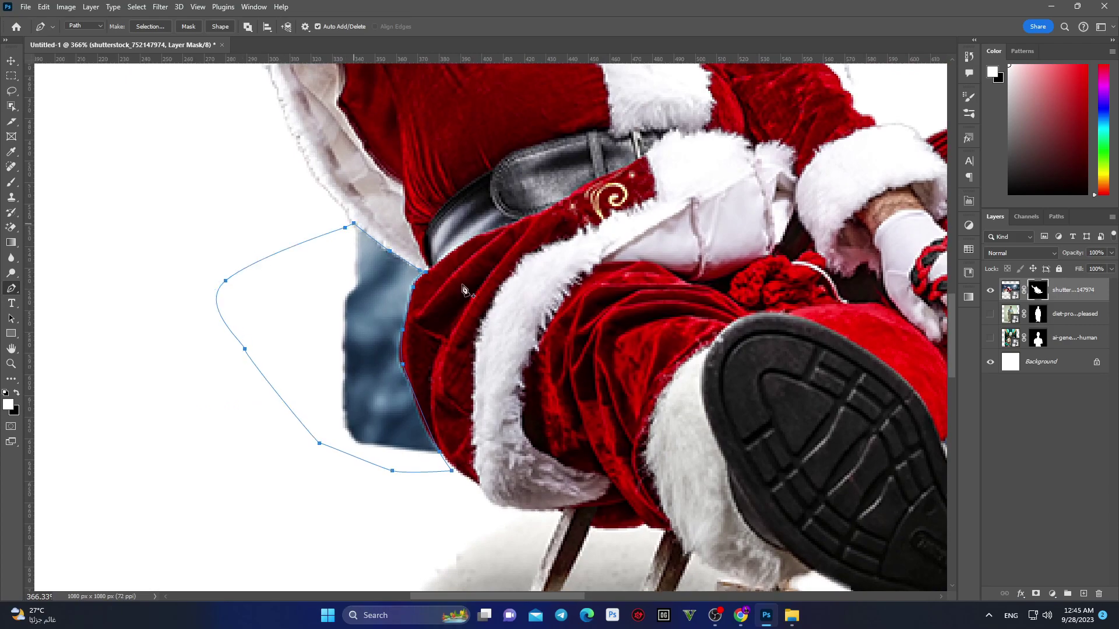
Step: Convert the coat path to a selection, hide the blue leftover inside it on Santa's mask, and deselect
key(ctrl+Return)
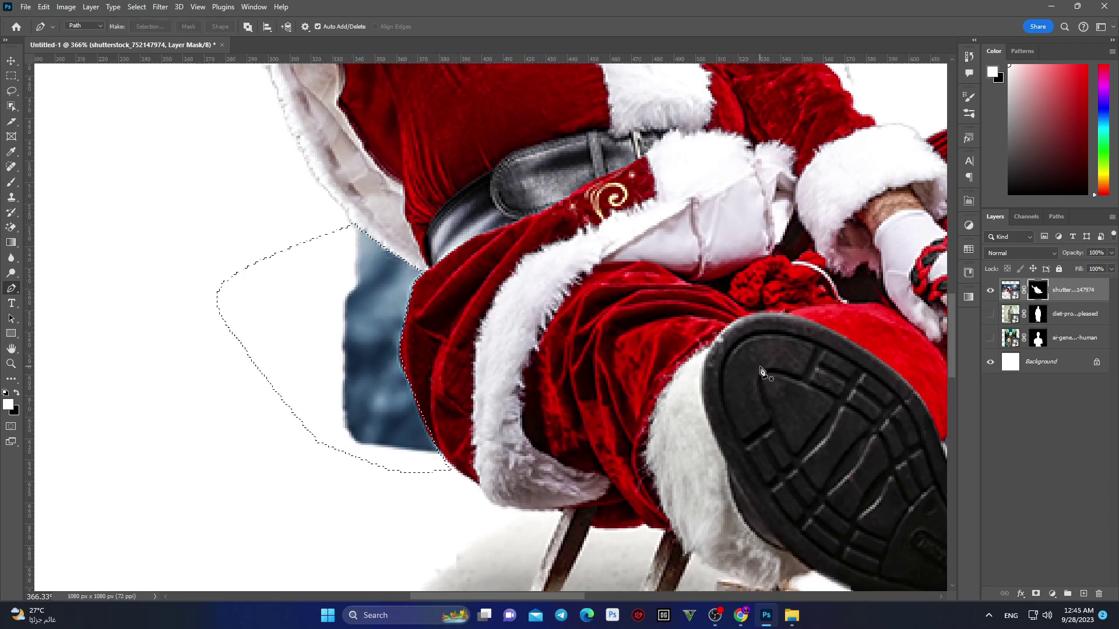
key(Delete)
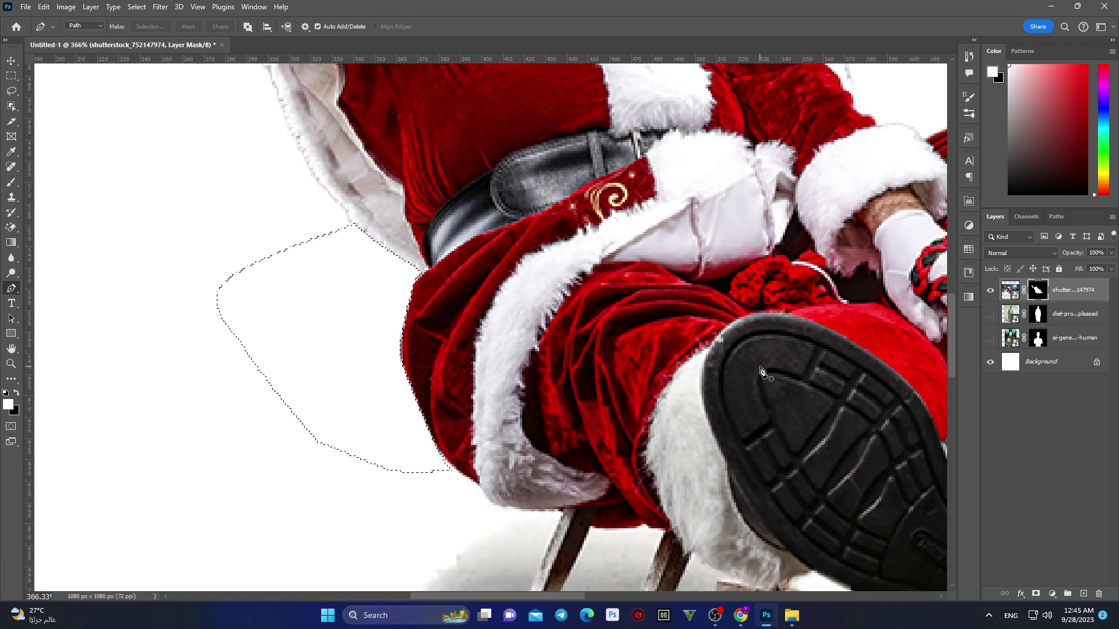
key(ctrl+d)
Step: Trace a Pen path from the coat's lower fur trim down the left sled leg and around the runner's left end
scroll(760, 366, down, 5)
click(466, 330)
click(536, 336)
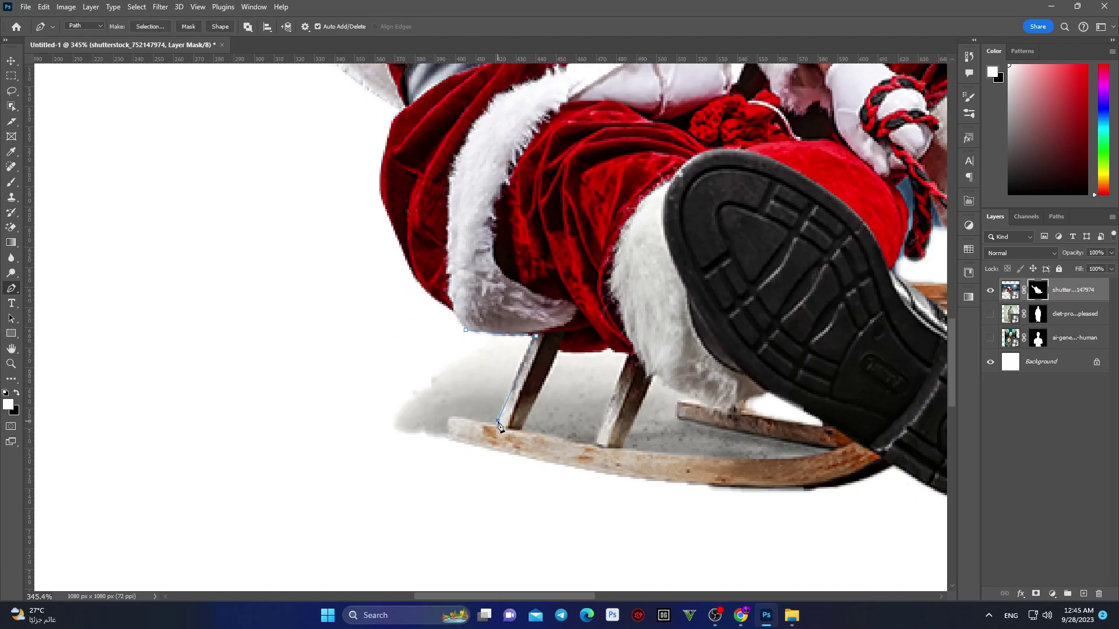
scroll(447, 395, up, 3)
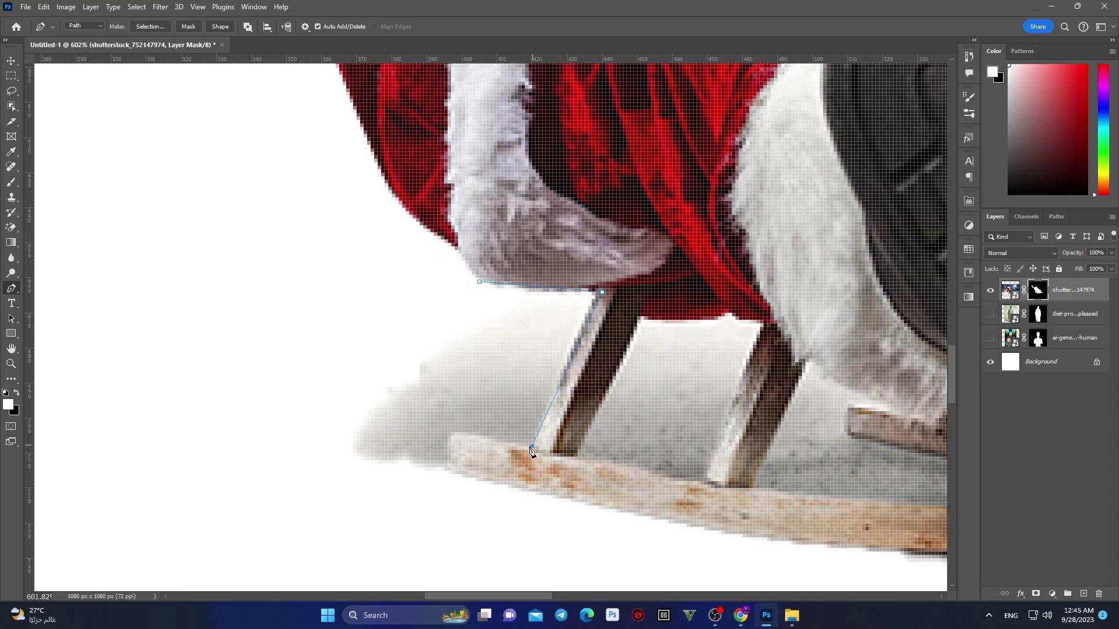
click(454, 432)
click(448, 465)
click(448, 485)
Step: Close the sled path with a loose outline around the ground shadow left of the sled, back to the fur trim
drag(409, 495, 300, 467)
click(273, 439)
drag(268, 383, 311, 359)
drag(381, 338, 402, 336)
click(461, 312)
click(479, 283)
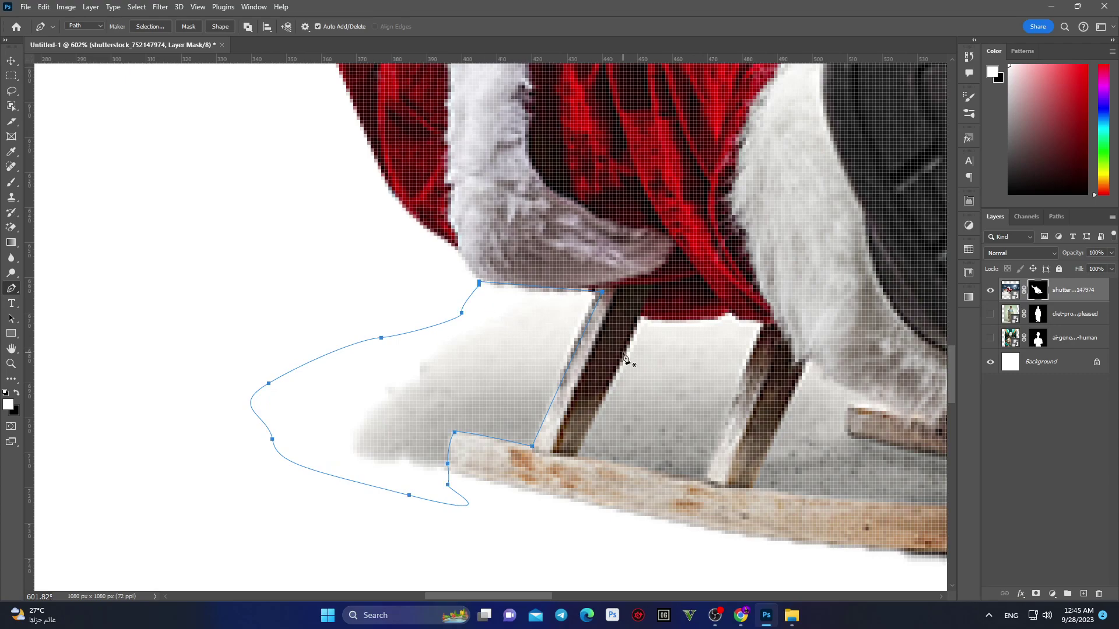
Step: Convert the sled path to a selection, hide the ground shadow inside it on the mask, and deselect
key(ctrl+Return)
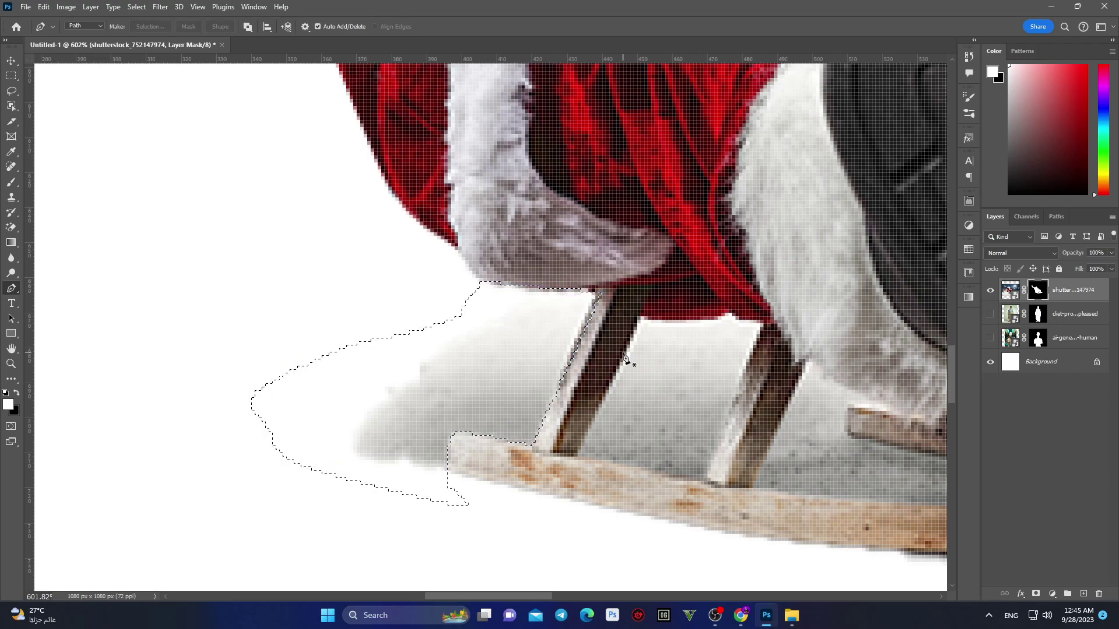
key(Delete)
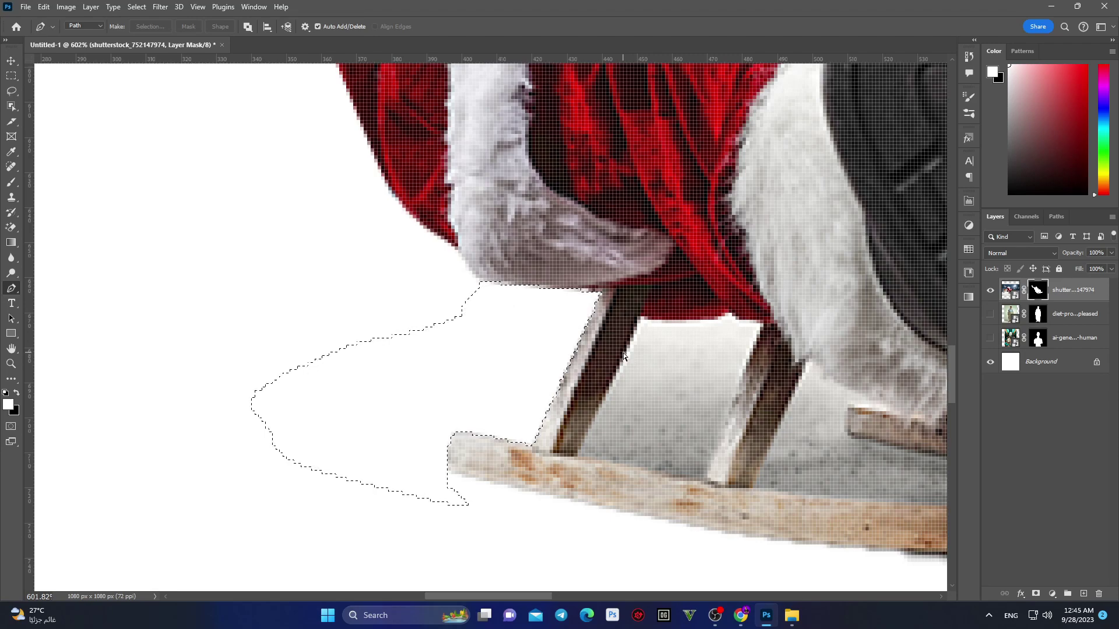
key(ctrl+d)
Step: Outline the ground patch between the two left sled legs with a Pen path, hide it on the mask, and deselect
ctrl+click(577, 452)
key(ctrl+Return)
key(Delete)
key(ctrl+d)
scroll(579, 352, down, 6)
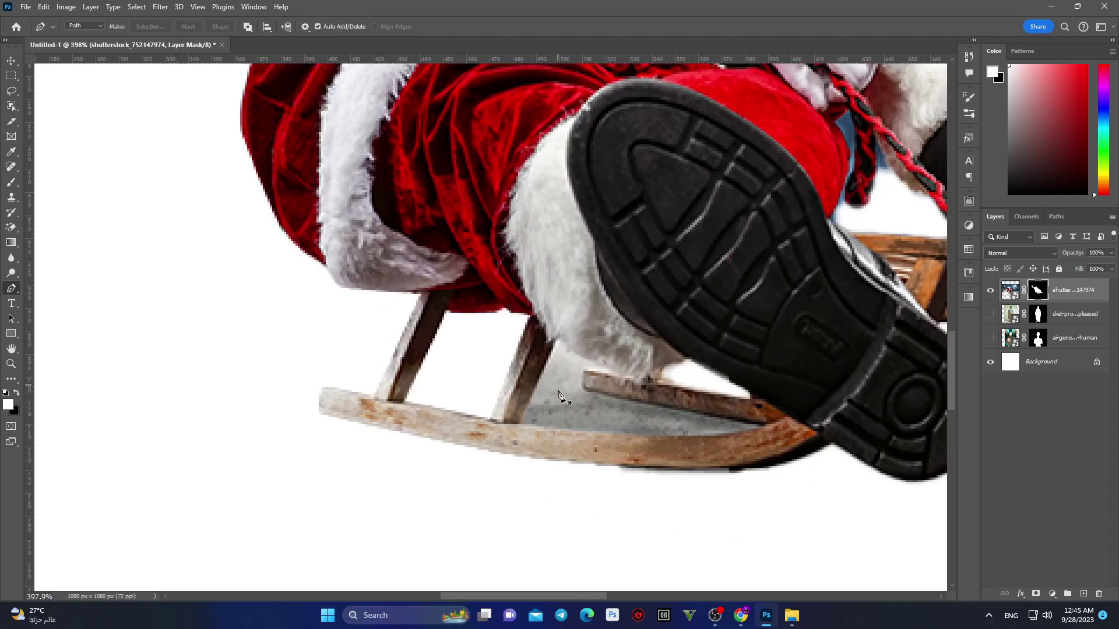
key(ctrl+0)
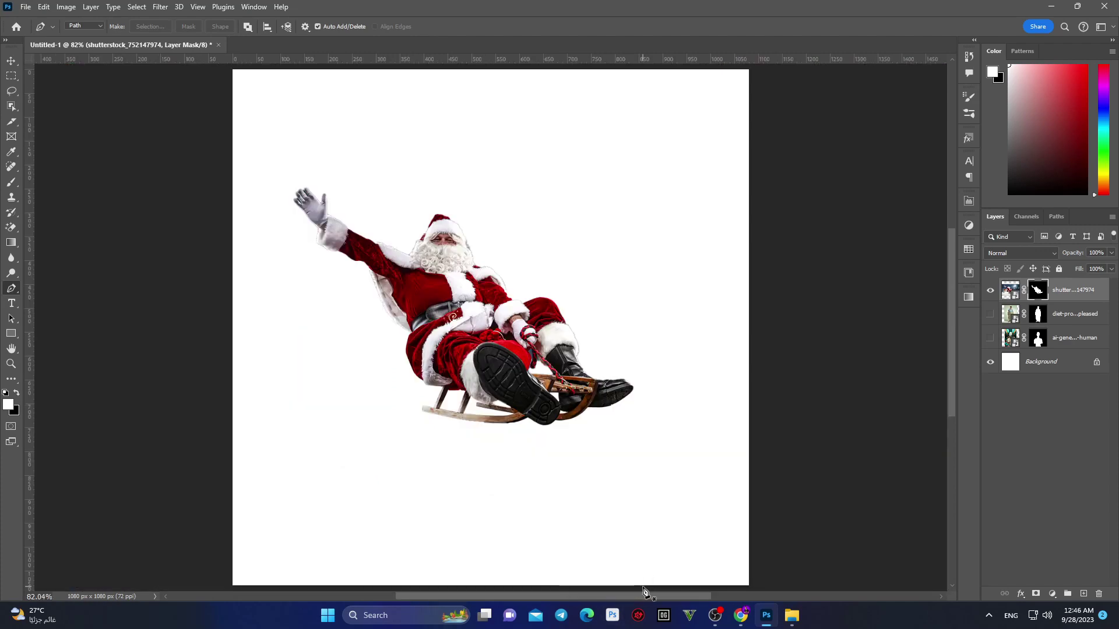